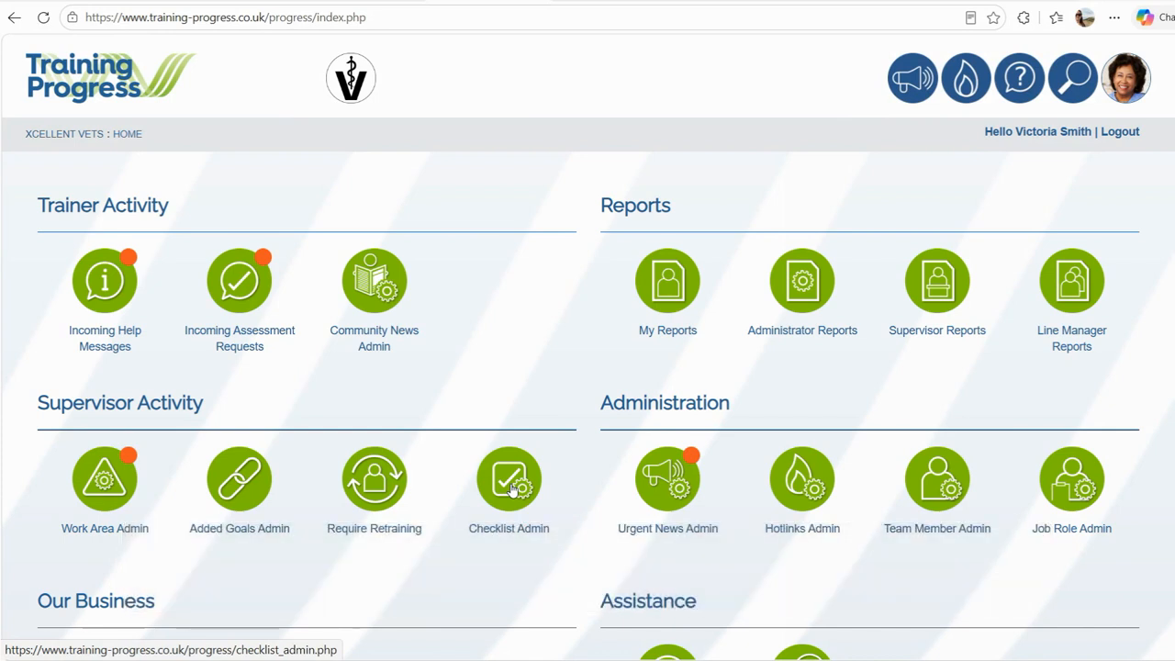
Step: Create a new checklist titled "Weekly lab tasks" in Checklist Admin
{"action": "left_click", "coordinate": [512, 491]}
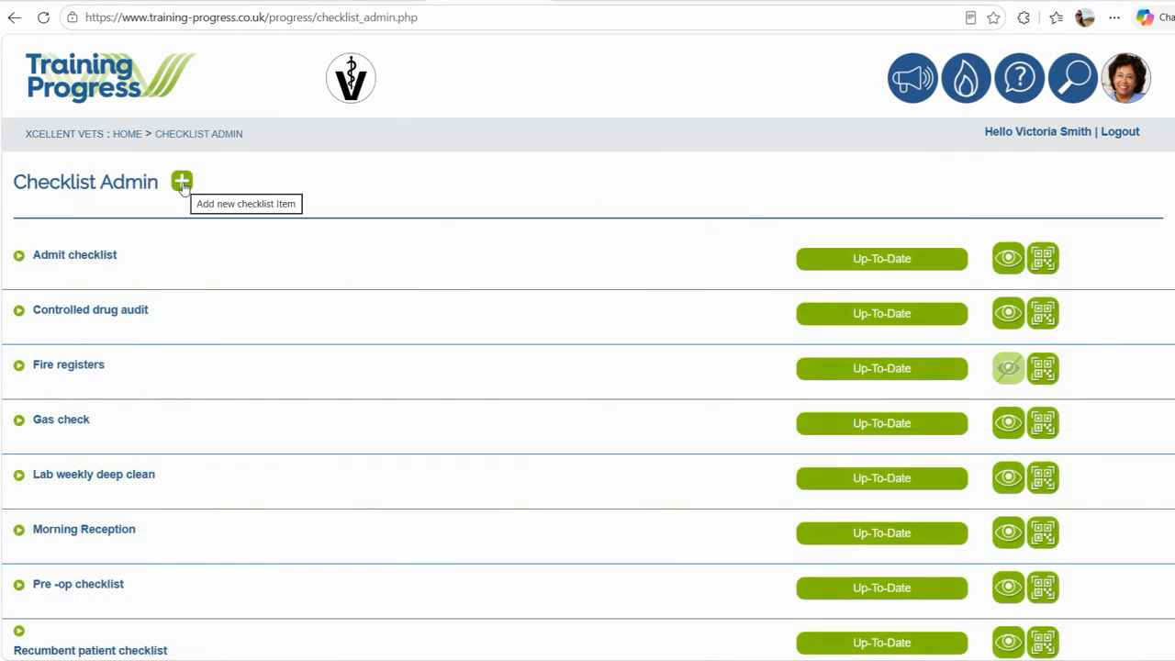
{"action": "left_click", "coordinate": [182, 184]}
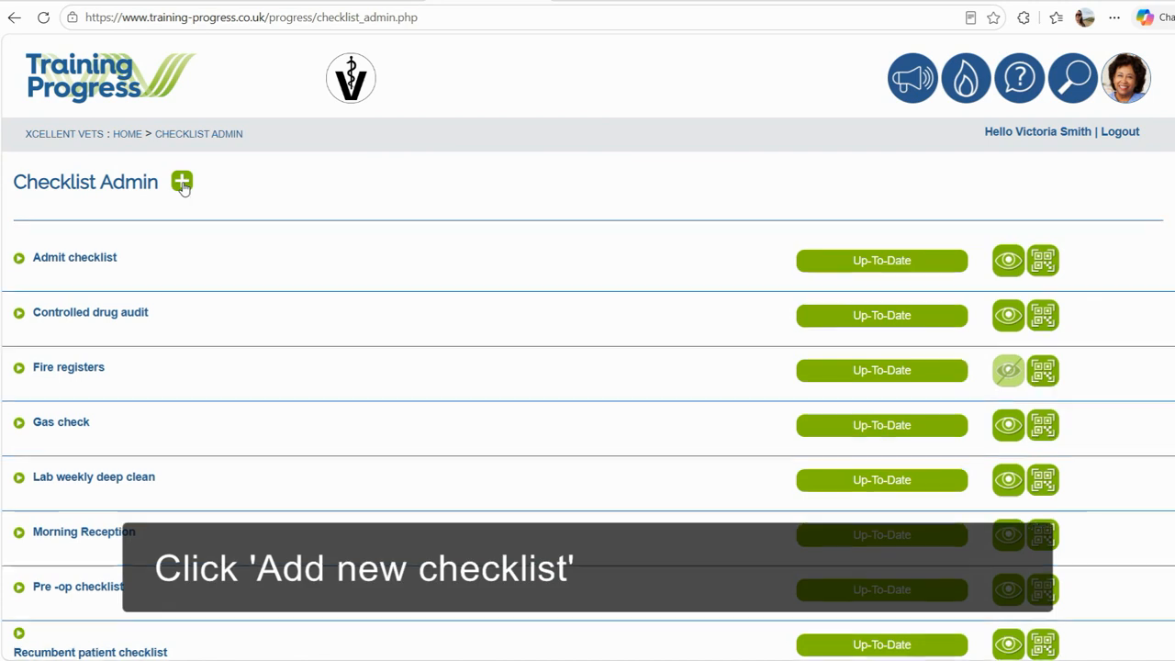
{"action": "left_click", "coordinate": [182, 275]}
{"action": "type", "text": "Weekly lab tasks"}
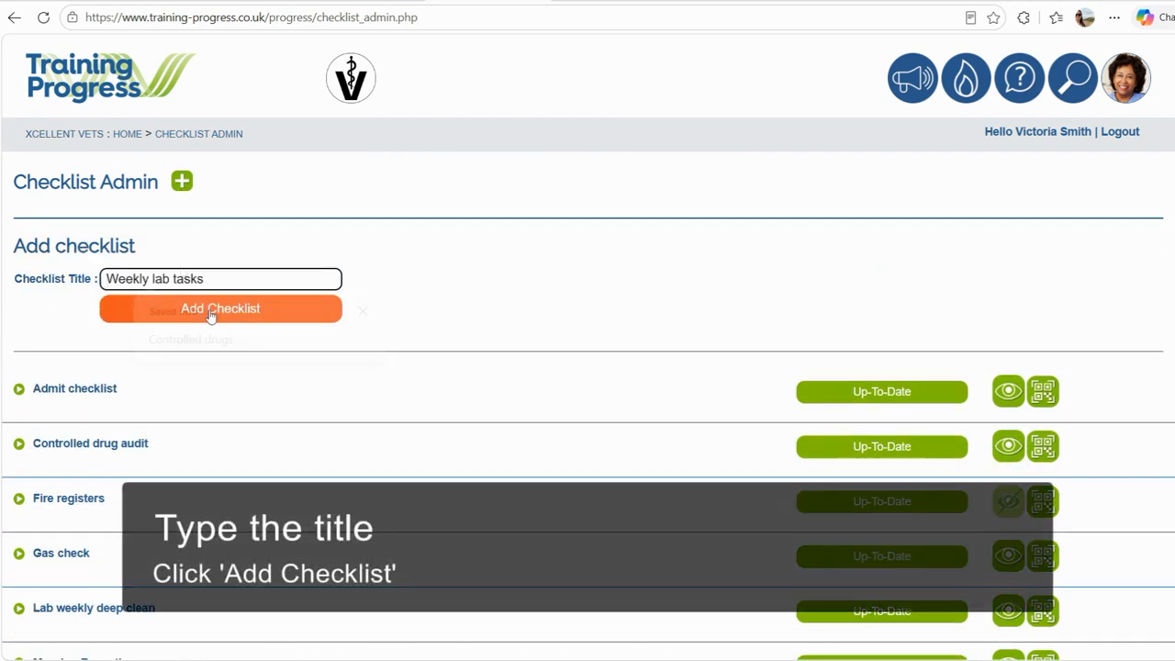
{"action": "left_click", "coordinate": [213, 309]}
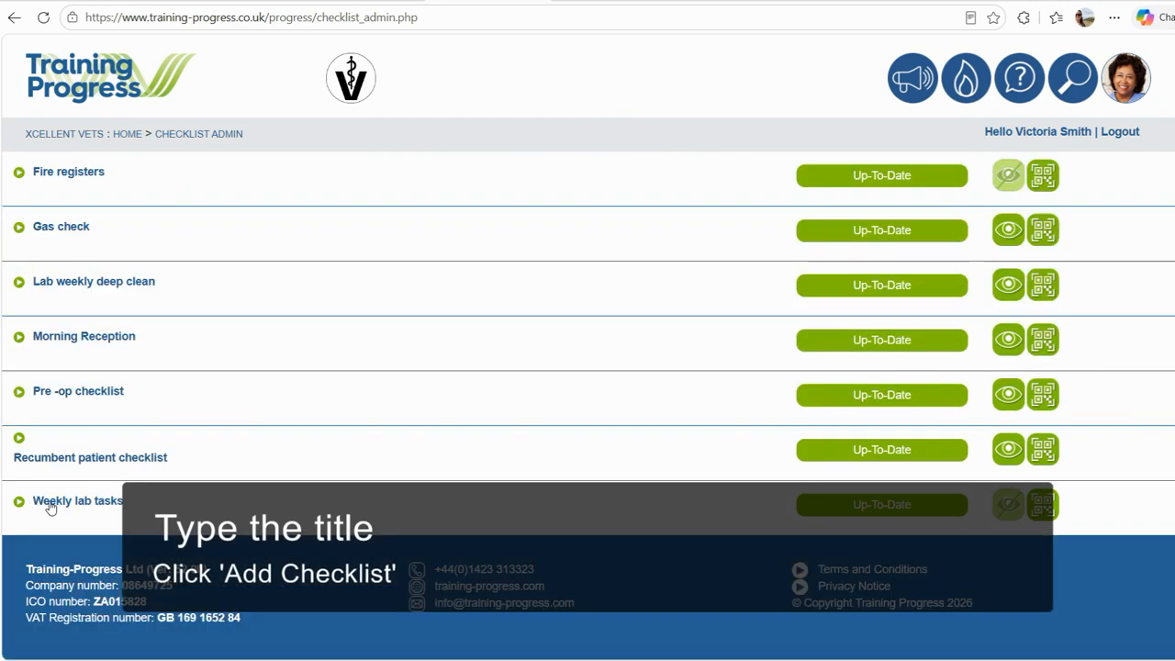
Step: Open the access settings of the Weekly lab tasks checklist and view the job group choices
{"action": "left_click", "coordinate": [51, 507]}
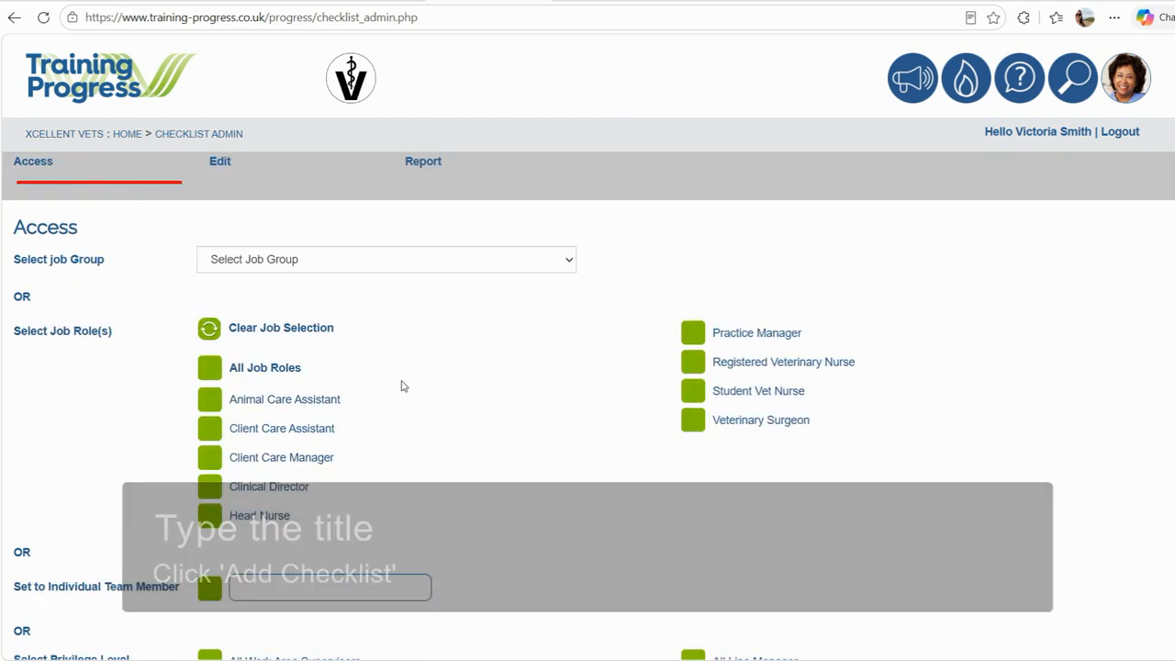
{"action": "scroll", "coordinate": [127, 261], "scroll_direction": "up", "scroll_amount": 1}
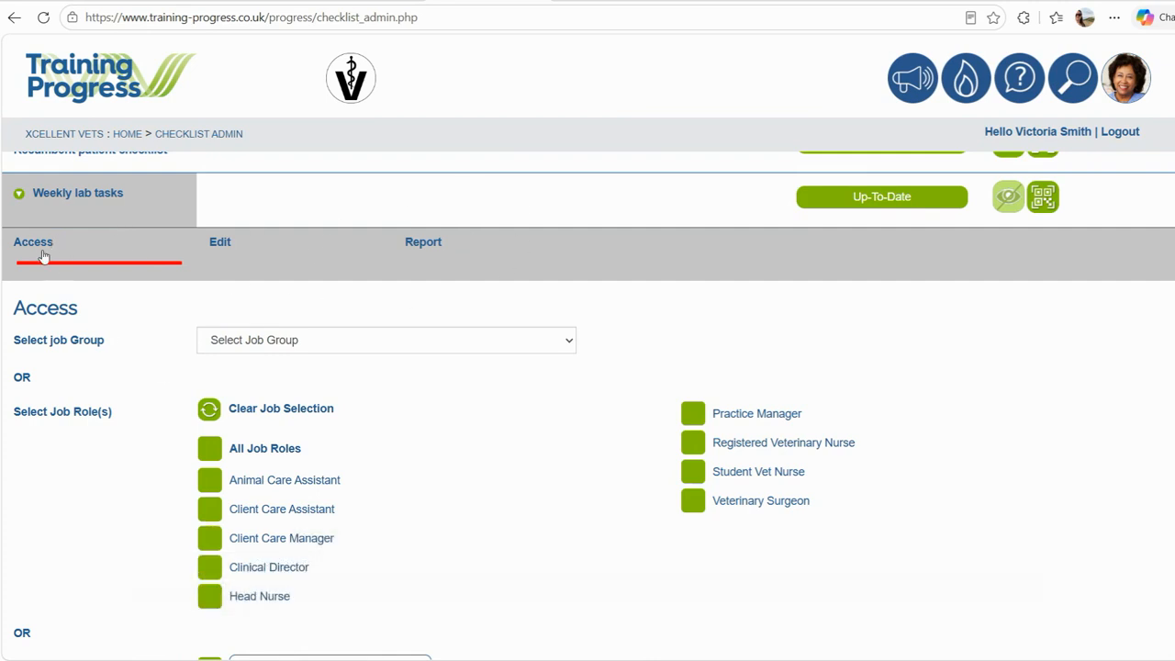
{"action": "scroll", "coordinate": [56, 293], "scroll_direction": "down", "scroll_amount": 1}
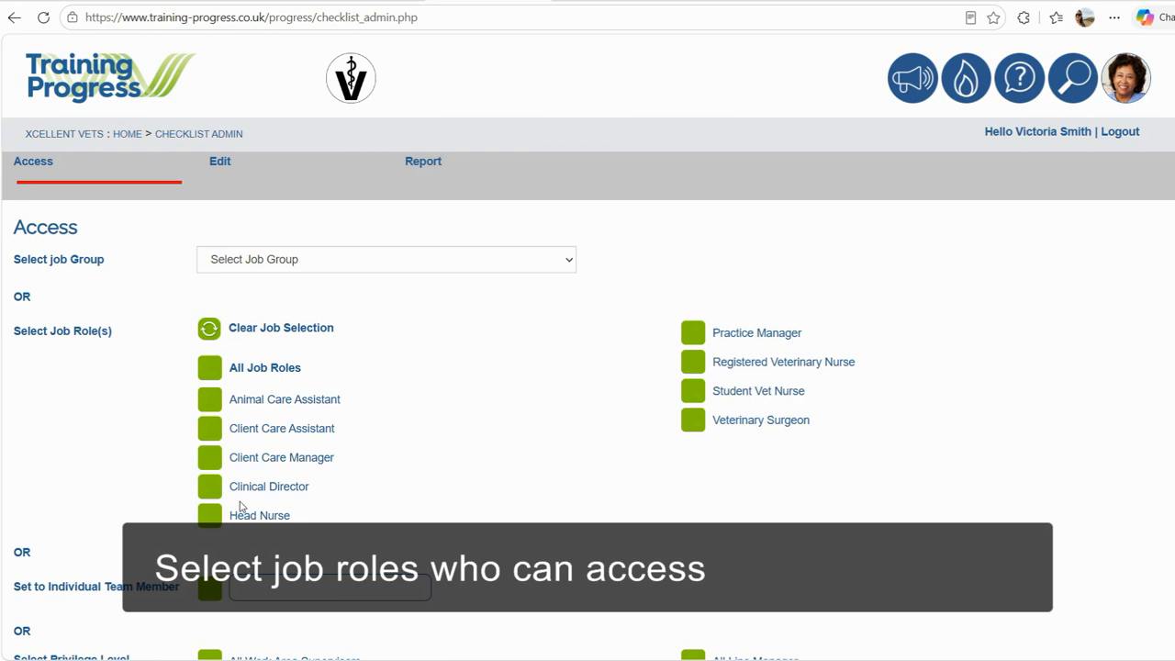
{"action": "left_click", "coordinate": [566, 265]}
{"action": "left_click", "coordinate": [565, 269]}
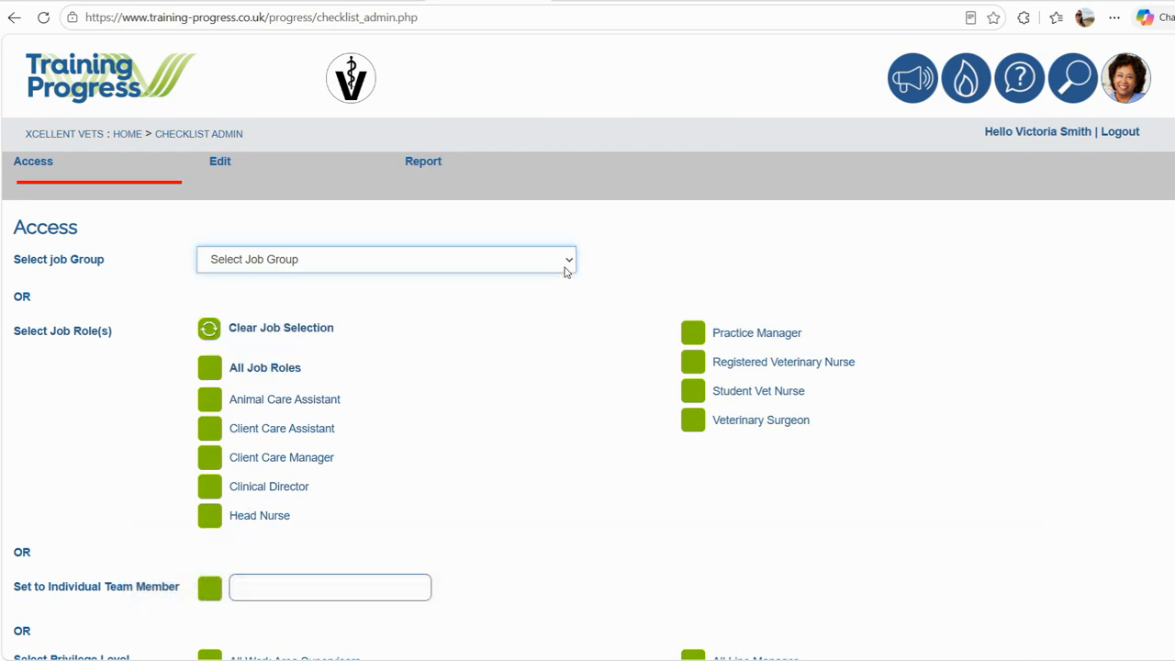
Step: Allow multiple users to access the checklist and limit it to a maximum of 1 checklist per day
{"action": "scroll", "coordinate": [480, 488], "scroll_direction": "down", "scroll_amount": 2}
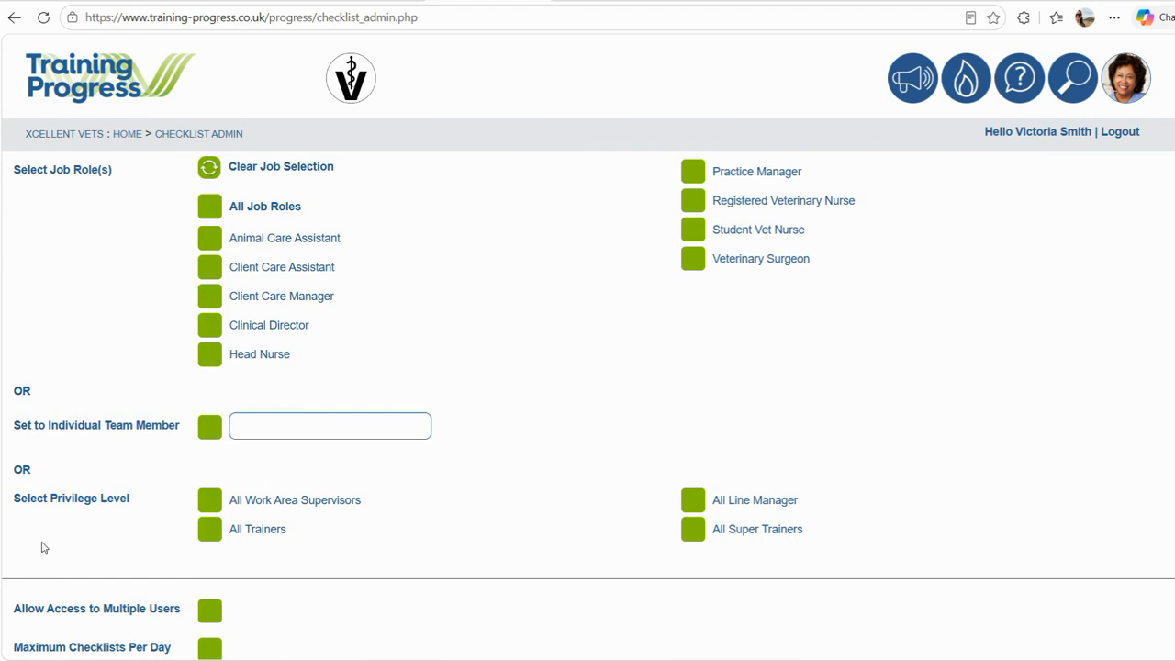
{"action": "scroll", "coordinate": [512, 328], "scroll_direction": "down", "scroll_amount": 3}
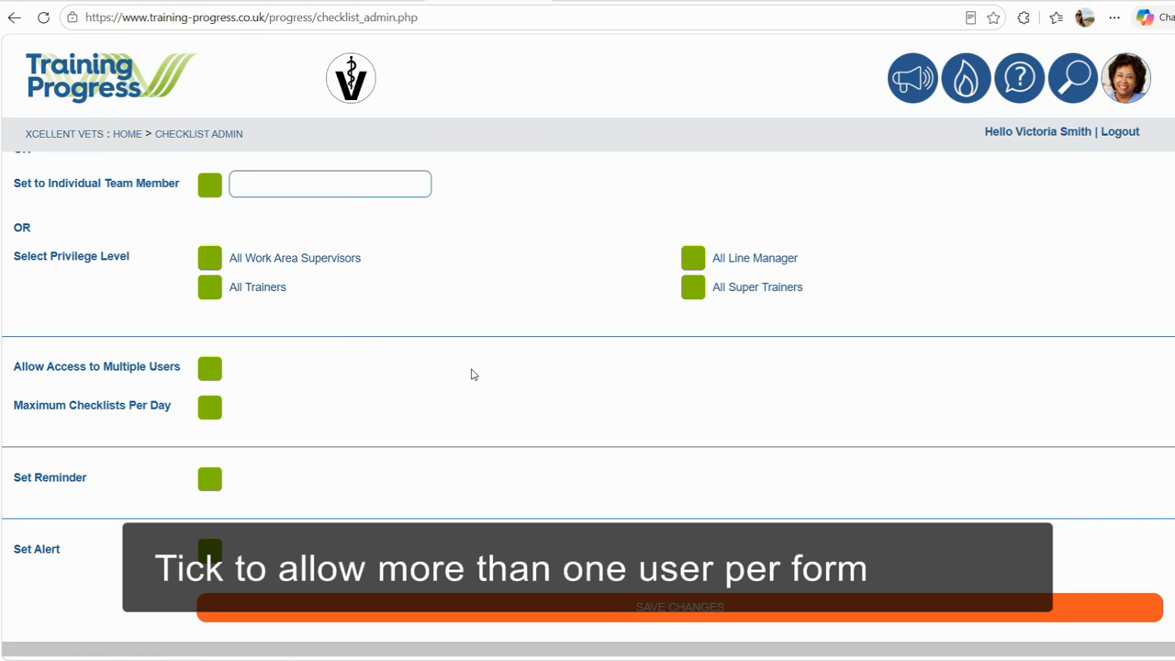
{"action": "left_click", "coordinate": [210, 371]}
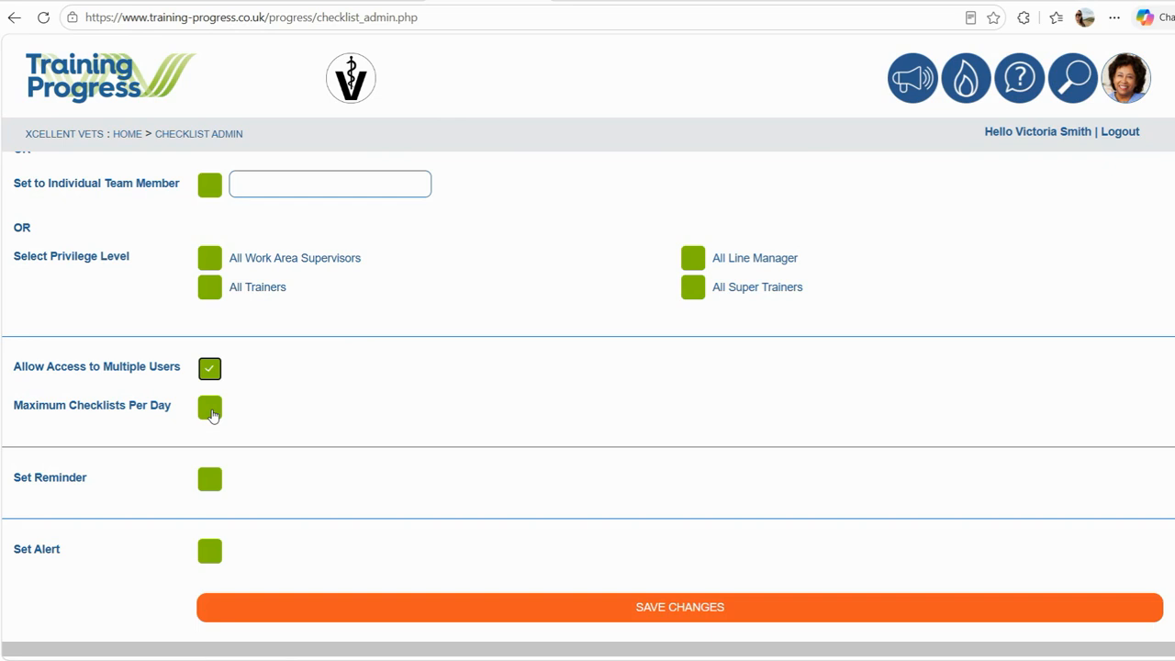
{"action": "left_click", "coordinate": [210, 410]}
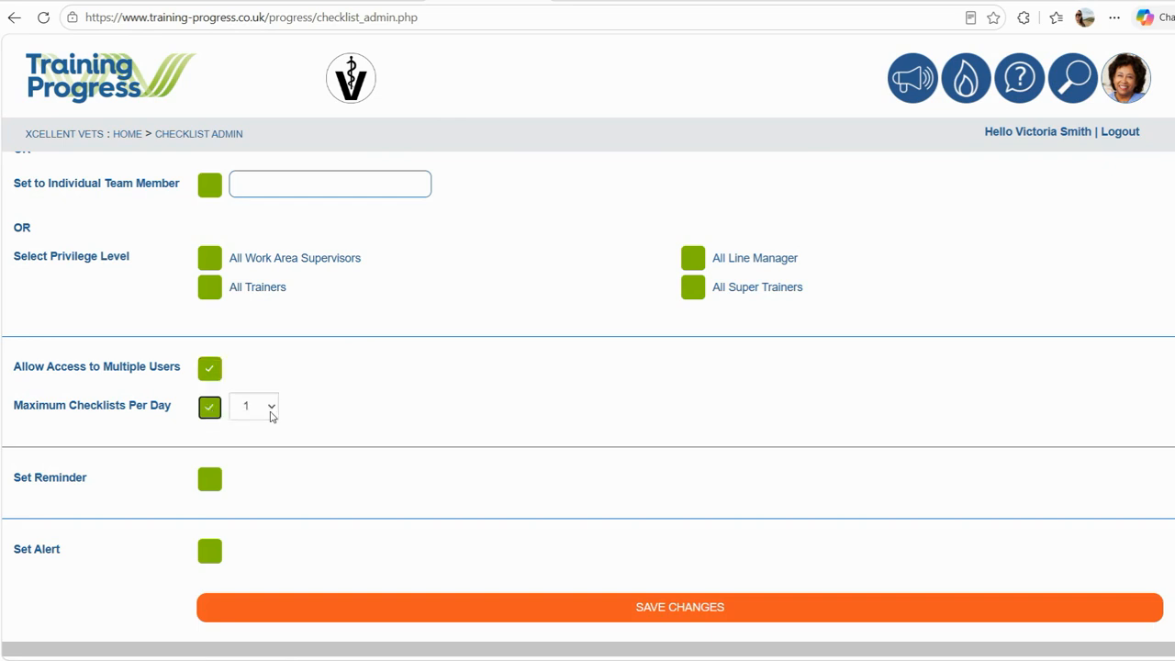
{"action": "scroll", "coordinate": [459, 401], "scroll_direction": "down", "scroll_amount": 3}
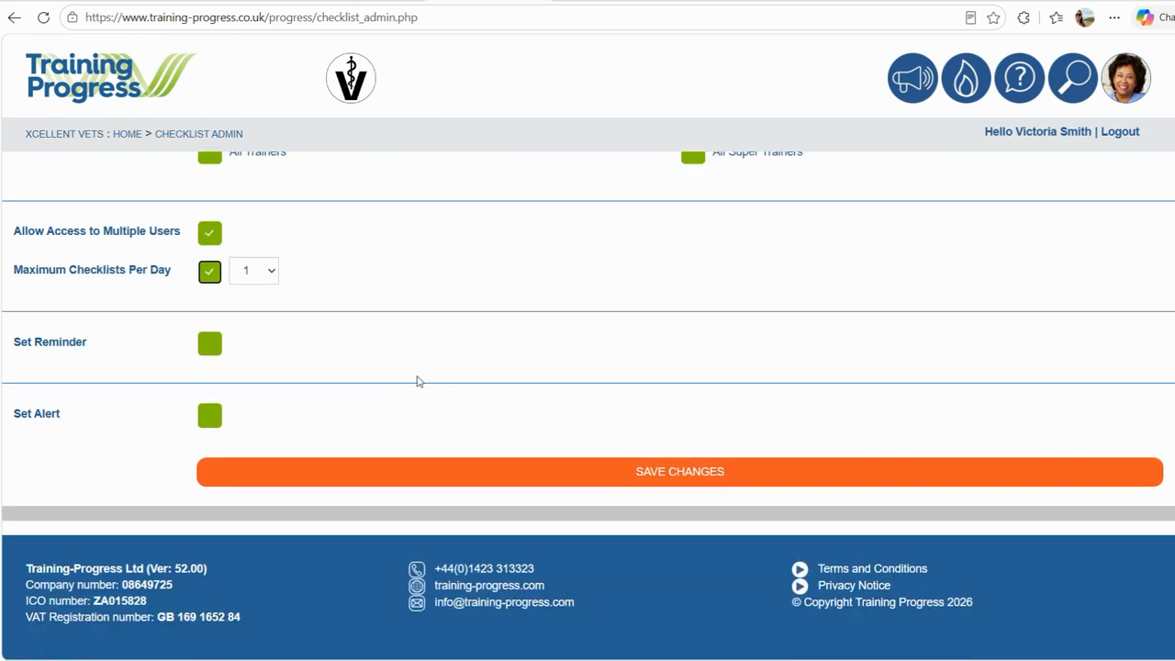
Step: Turn on the checklist reminder and try out the Daily/Weekly option with Monday and Tuesday
{"action": "left_click", "coordinate": [210, 345]}
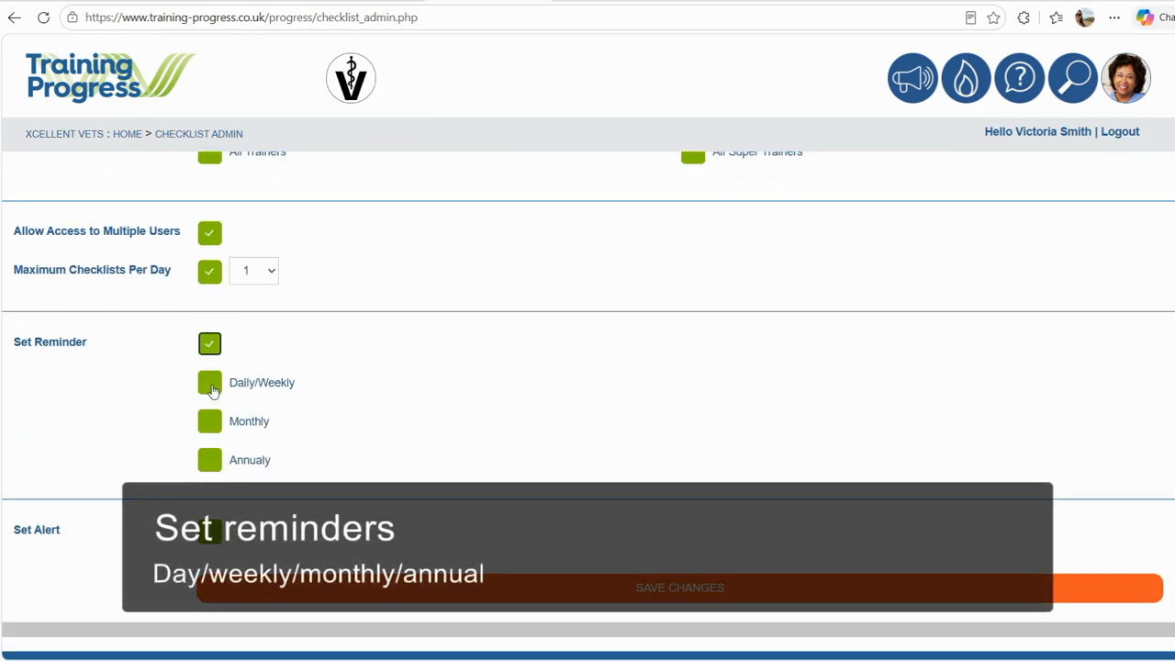
{"action": "left_click", "coordinate": [210, 385]}
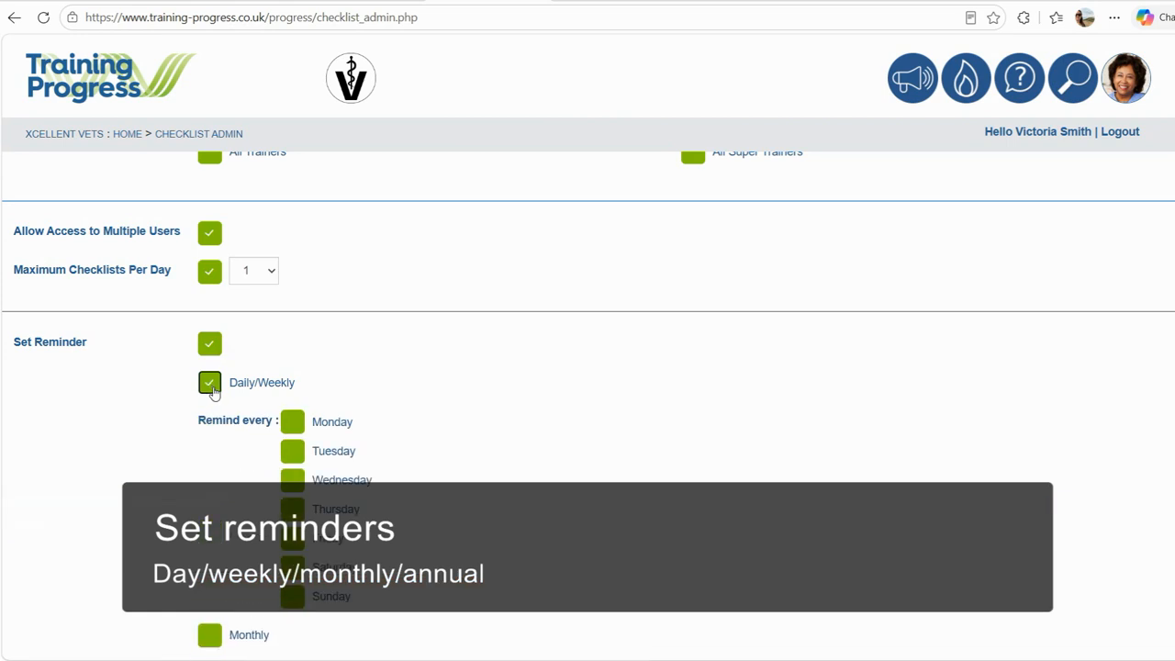
{"action": "left_click", "coordinate": [296, 426]}
{"action": "left_click", "coordinate": [295, 455]}
{"action": "left_click", "coordinate": [295, 455]}
{"action": "left_click", "coordinate": [294, 428]}
{"action": "left_click", "coordinate": [211, 389]}
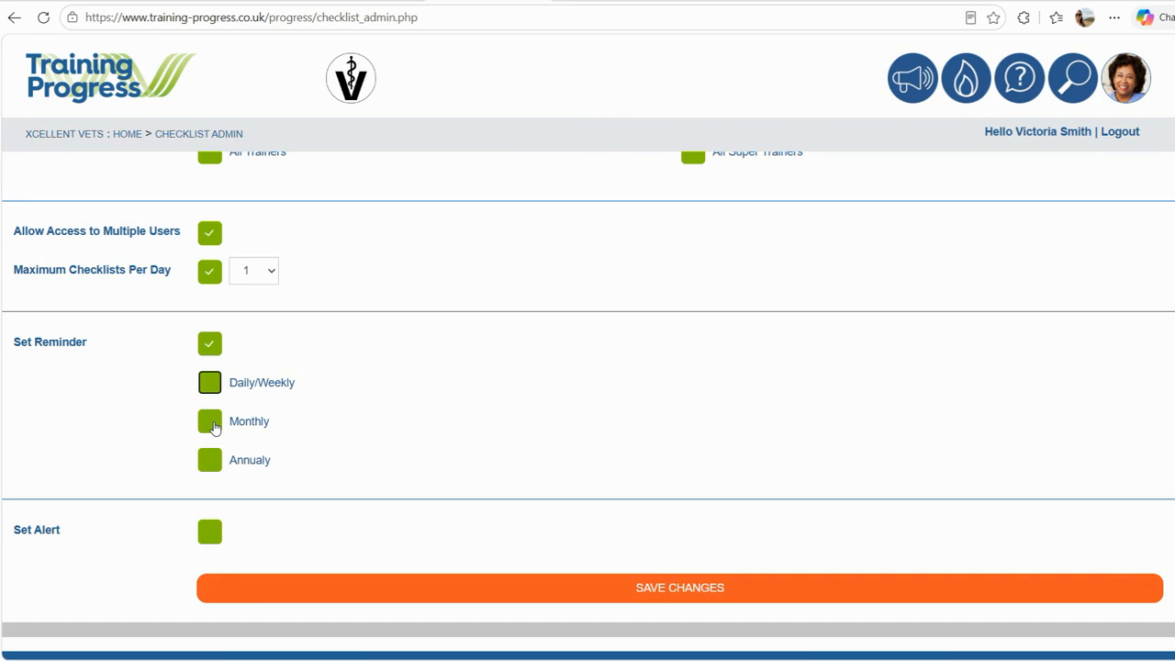
Step: Try the Monthly reminder with its date and frequency choices, and the Annual reminder with its date picker
{"action": "left_click", "coordinate": [212, 424]}
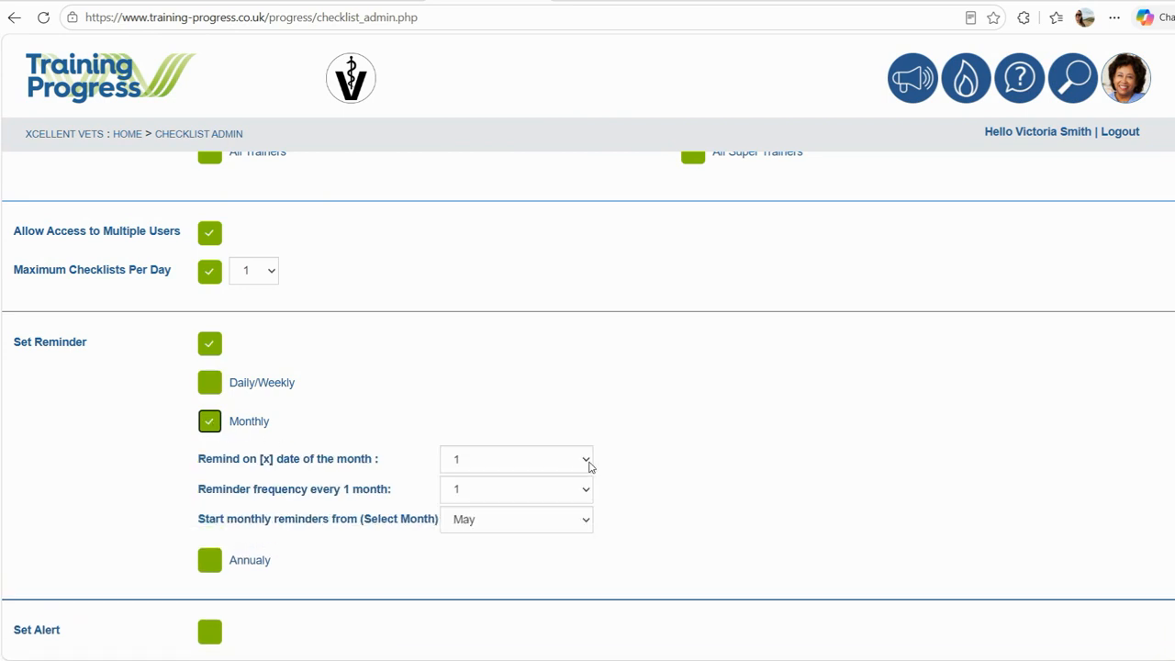
{"action": "left_click", "coordinate": [587, 465]}
{"action": "left_click", "coordinate": [591, 466]}
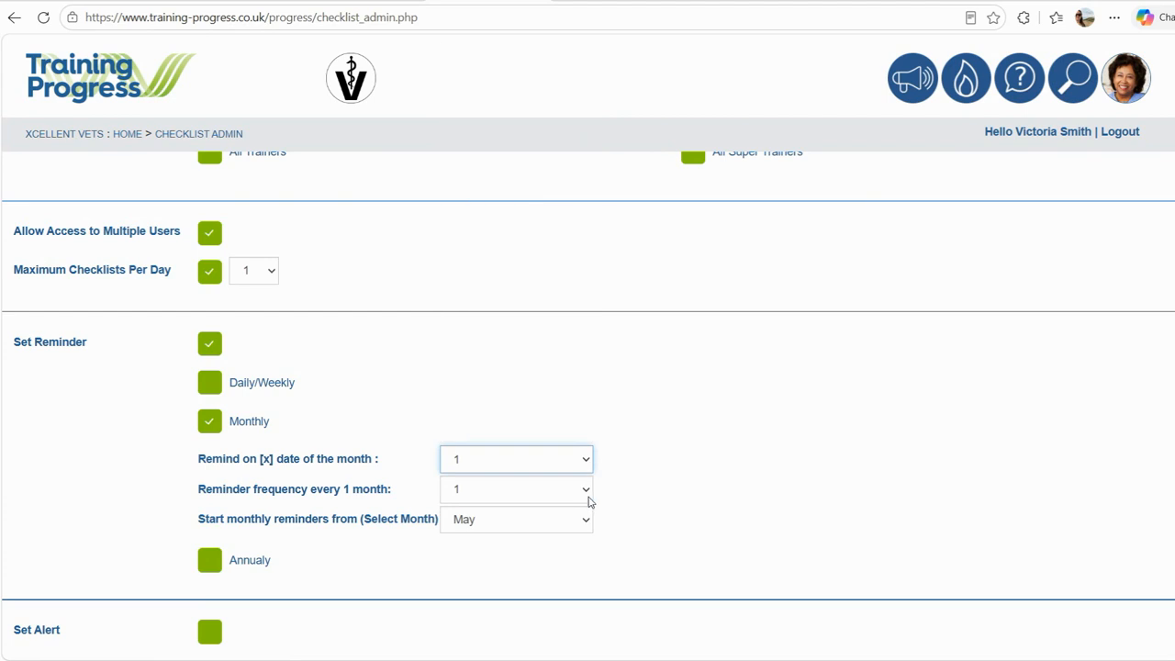
{"action": "left_click", "coordinate": [589, 495]}
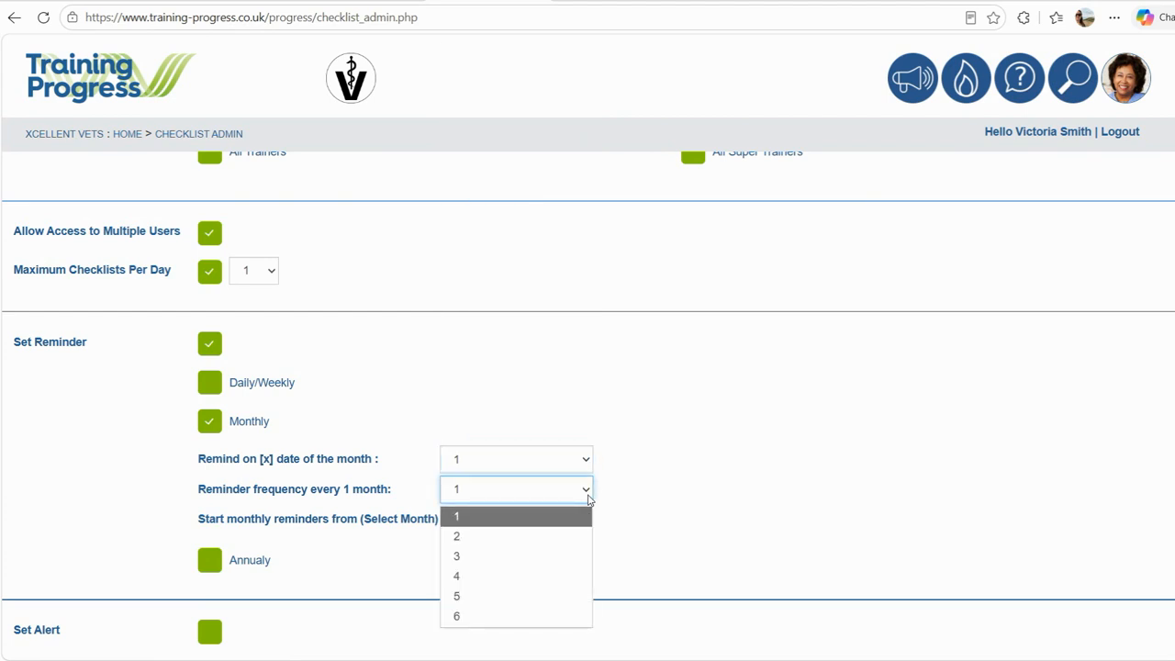
{"action": "left_click", "coordinate": [589, 496]}
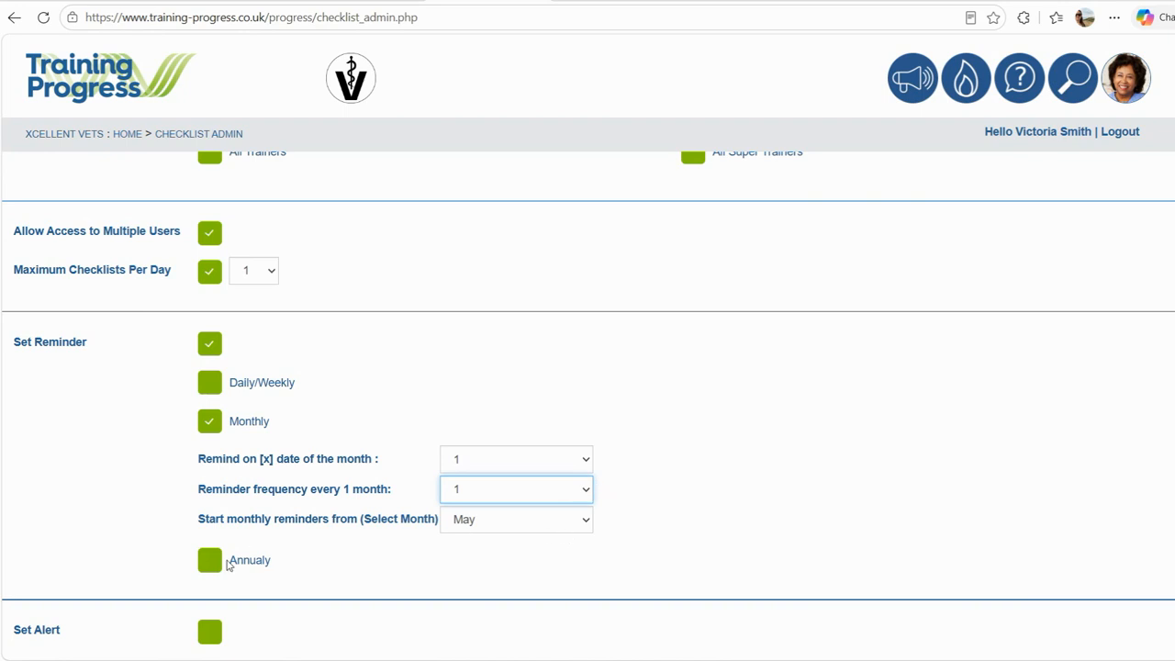
{"action": "left_click", "coordinate": [214, 566]}
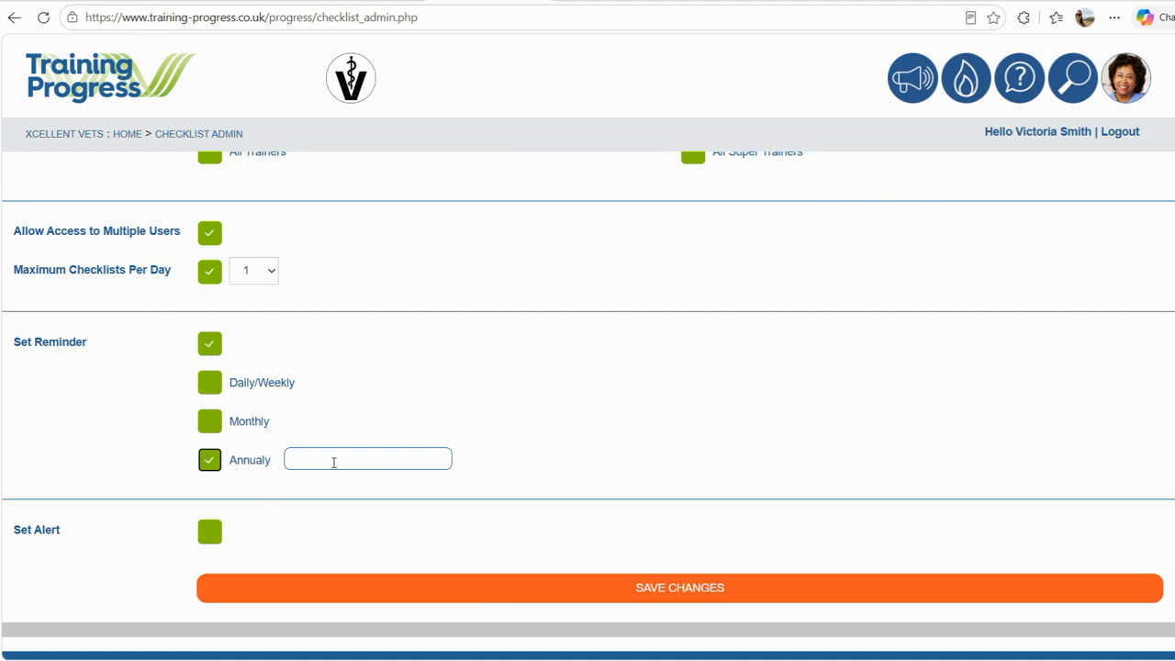
{"action": "left_click", "coordinate": [333, 462]}
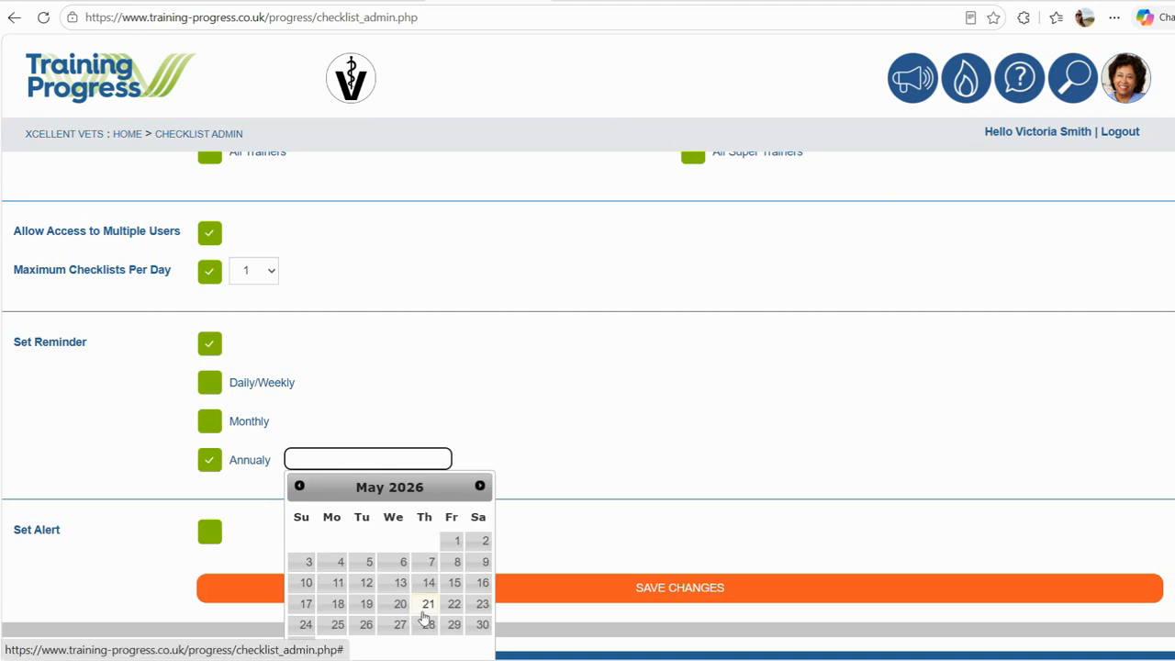
Step: Set the Daily/Weekly reminder to every Monday and enable the alert with a chosen team member as recipient
{"action": "left_click", "coordinate": [211, 383]}
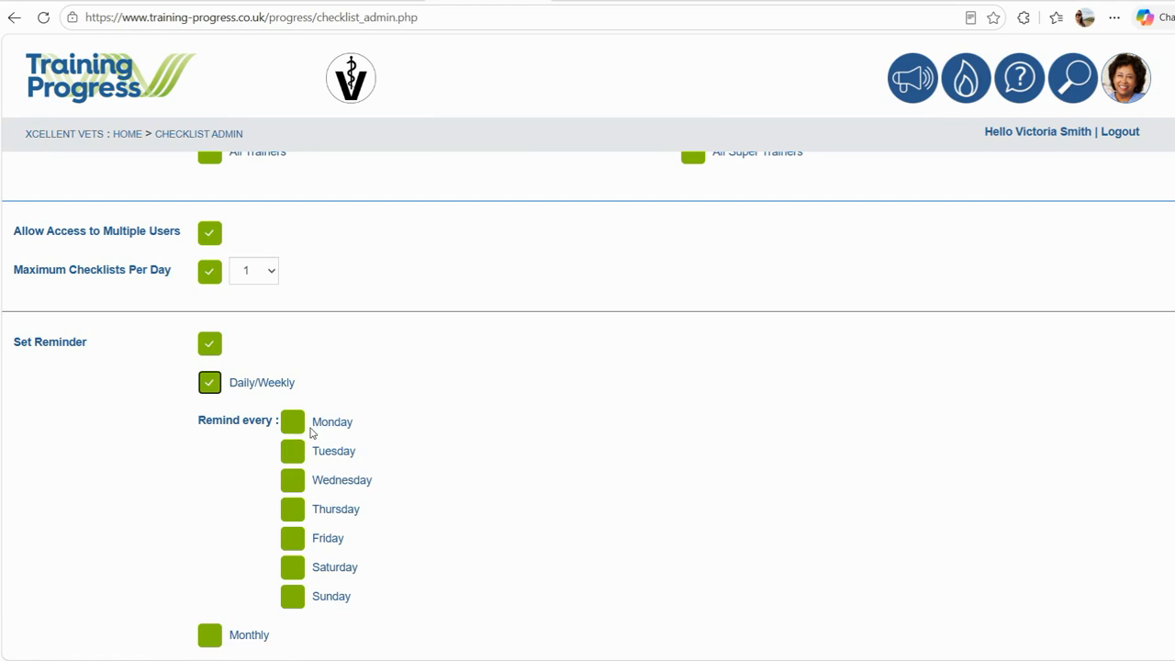
{"action": "scroll", "coordinate": [461, 423], "scroll_direction": "down", "scroll_amount": 3}
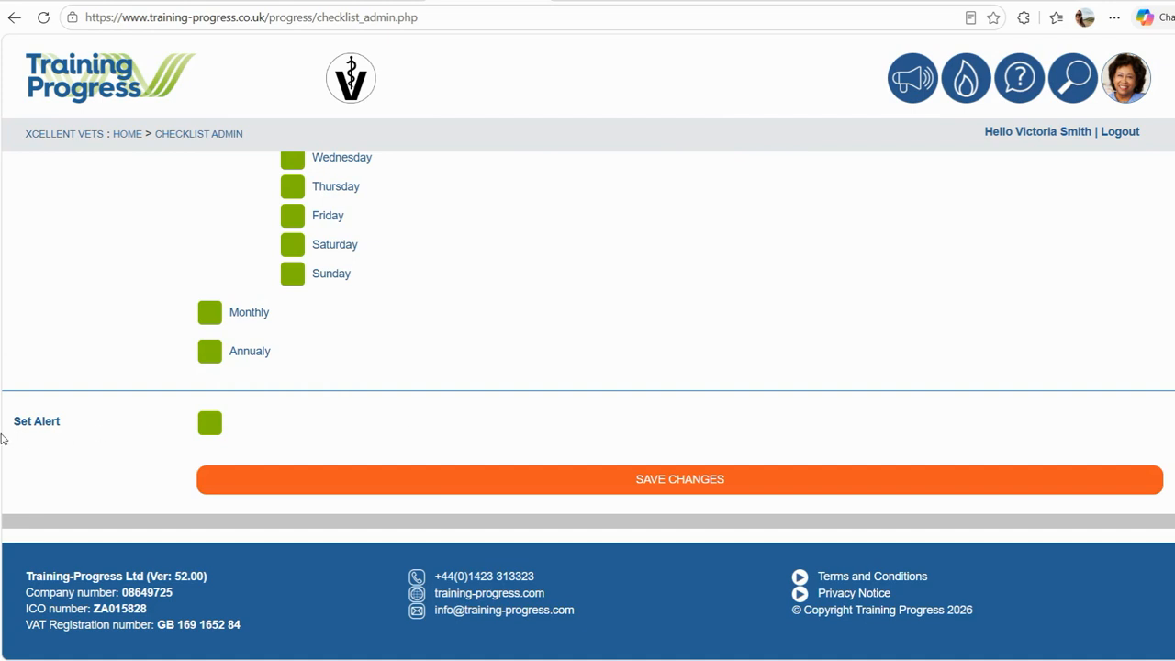
{"action": "left_click", "coordinate": [211, 426]}
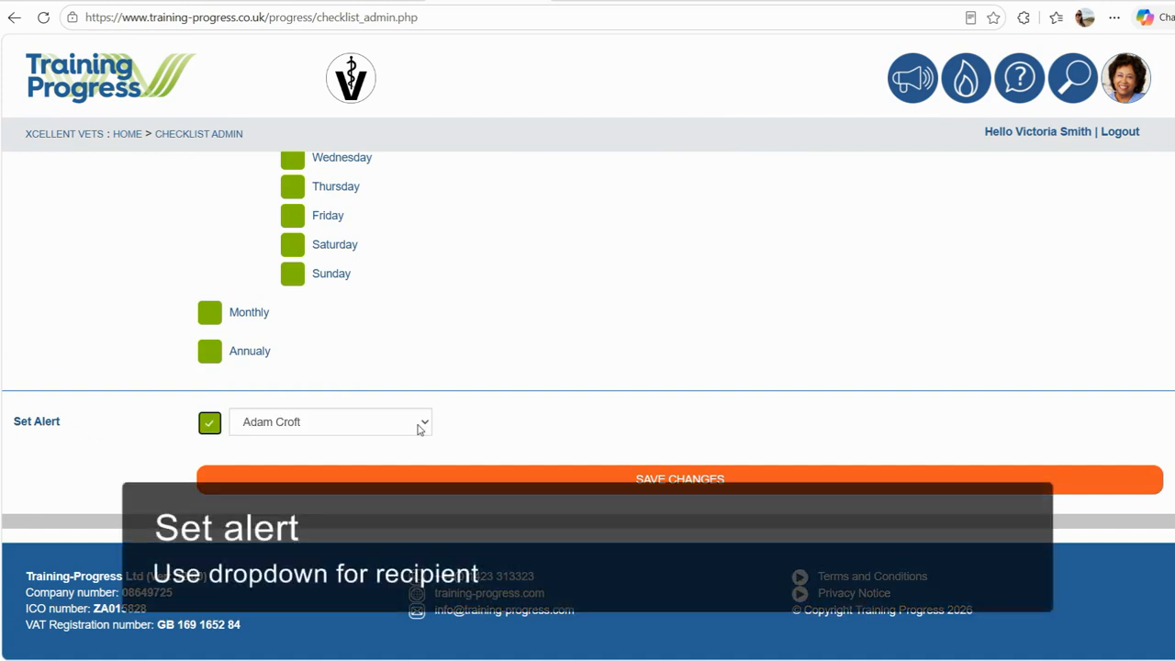
{"action": "left_click", "coordinate": [421, 427]}
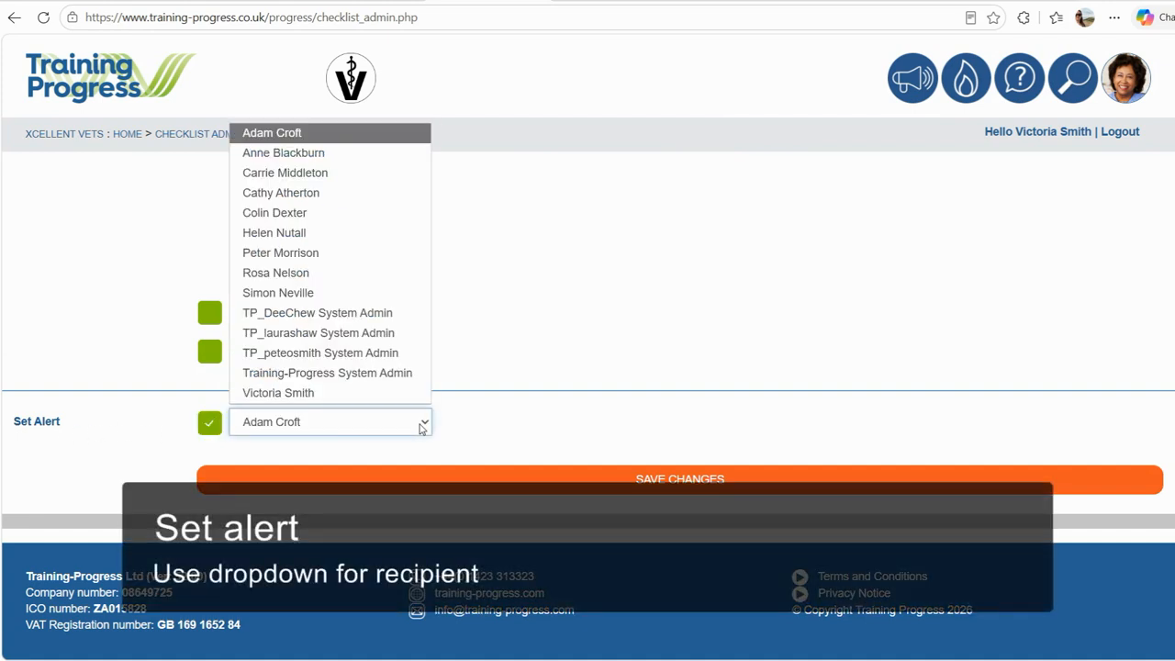
{"action": "left_click", "coordinate": [299, 255]}
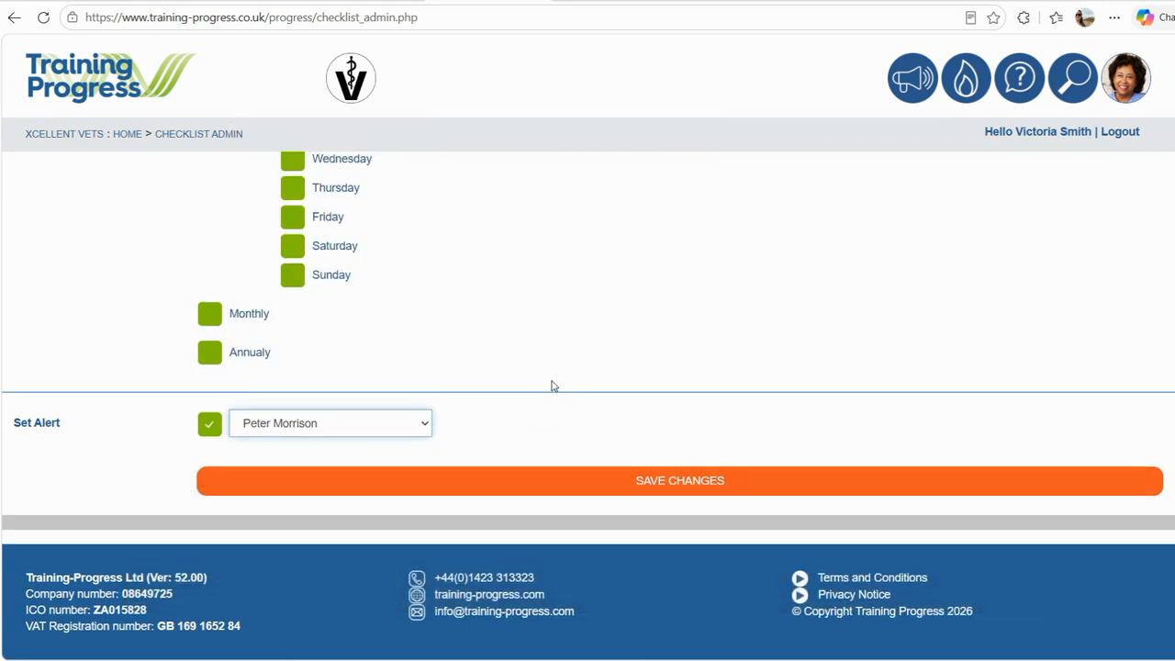
Step: Check the reminder and alert settings and save the changes to the checklist's access settings
{"action": "scroll", "coordinate": [551, 385], "scroll_direction": "up", "scroll_amount": 2}
{"action": "scroll", "coordinate": [553, 389], "scroll_direction": "down", "scroll_amount": 1}
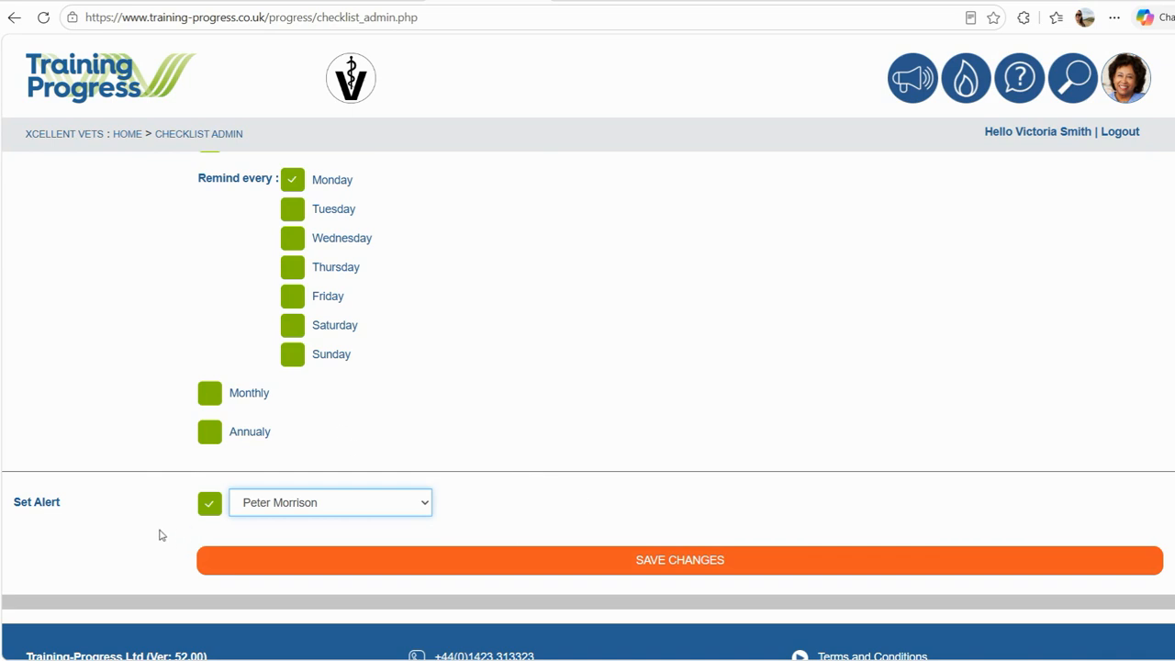
{"action": "left_click", "coordinate": [664, 562]}
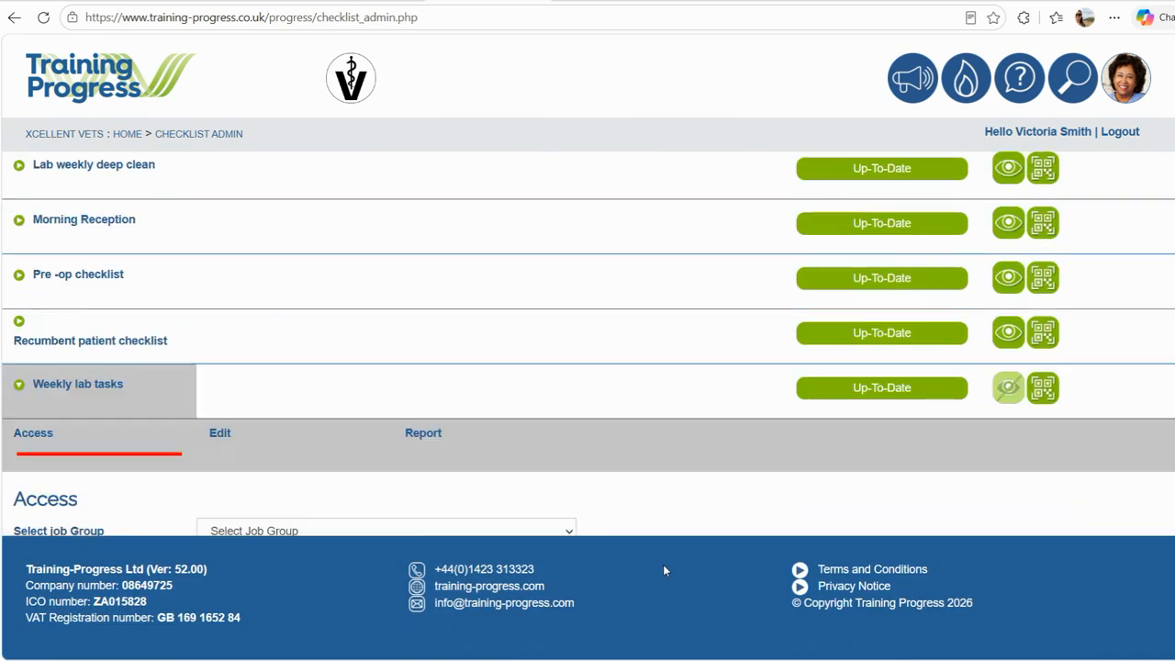
Step: Edit the Weekly lab tasks checklist and enter the description "A list of tasks to be completed every week to keep the lab clean and reliable"
{"action": "scroll", "coordinate": [516, 477], "scroll_direction": "up", "scroll_amount": 2}
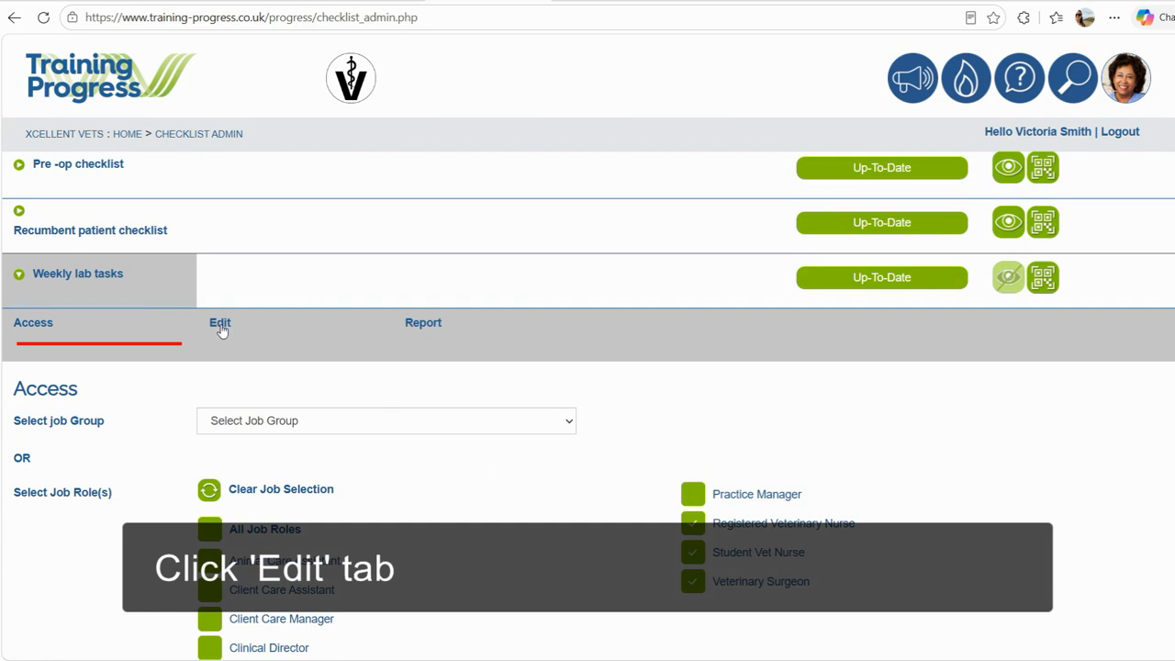
{"action": "left_click", "coordinate": [218, 326]}
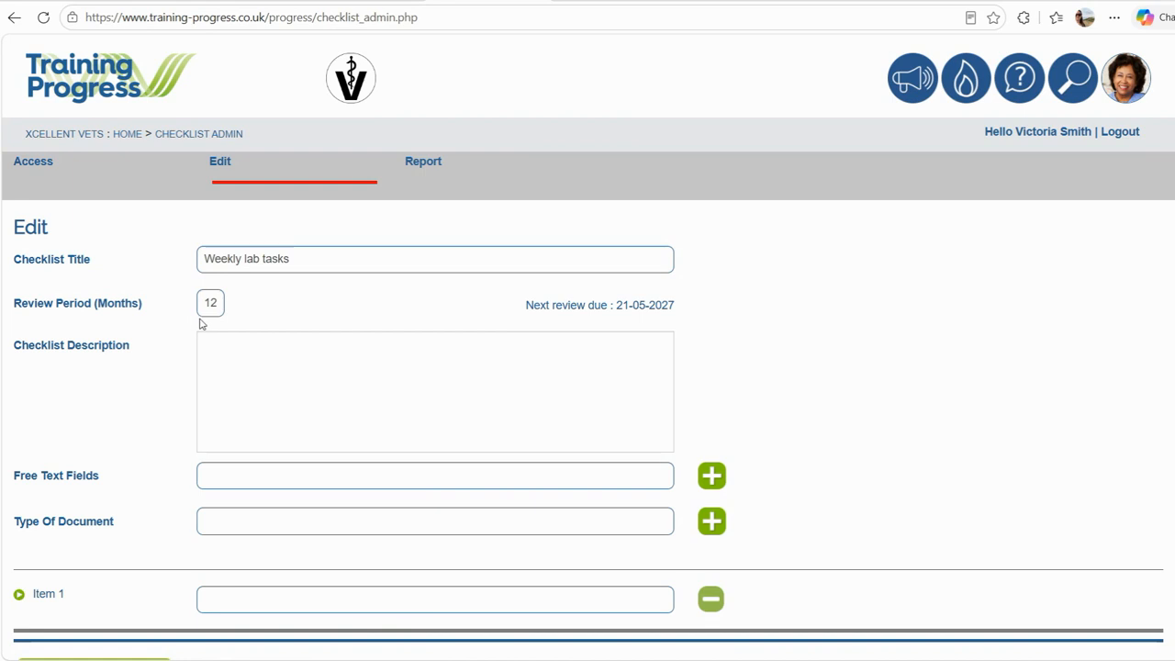
{"action": "left_click", "coordinate": [277, 359]}
{"action": "type", "text": "A list of tasks to be completed every week to keep the lab clean and reliable"}
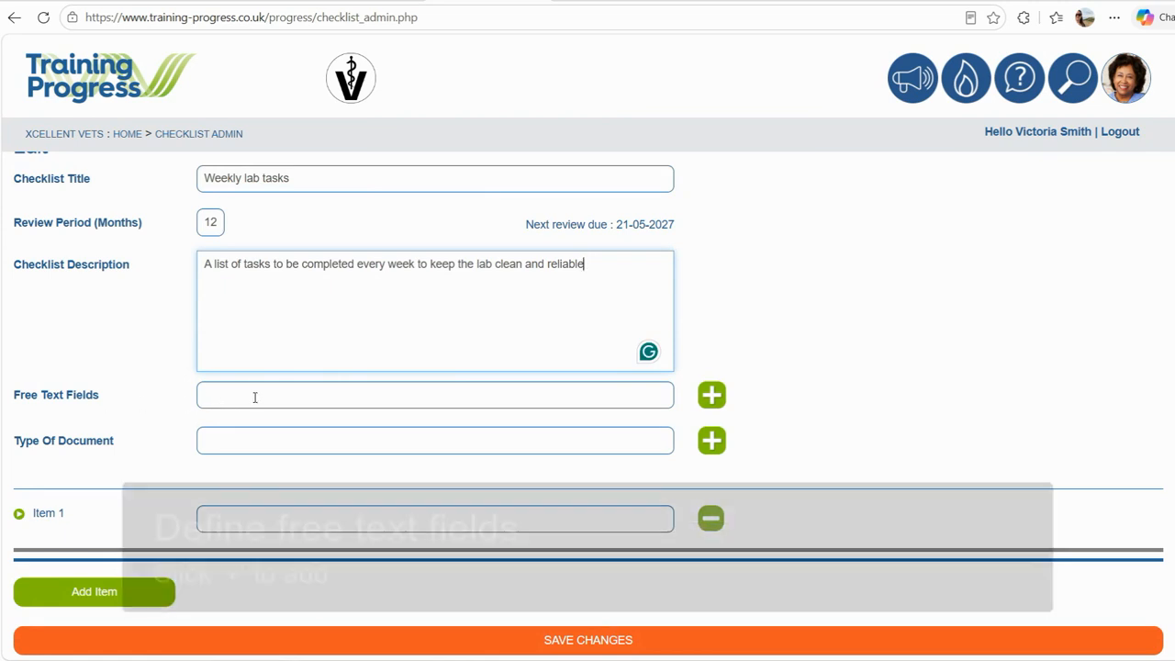
Step: Add a free text field named "Branch" to the checklist
{"action": "left_click", "coordinate": [255, 396]}
{"action": "type", "text": "Branch"}
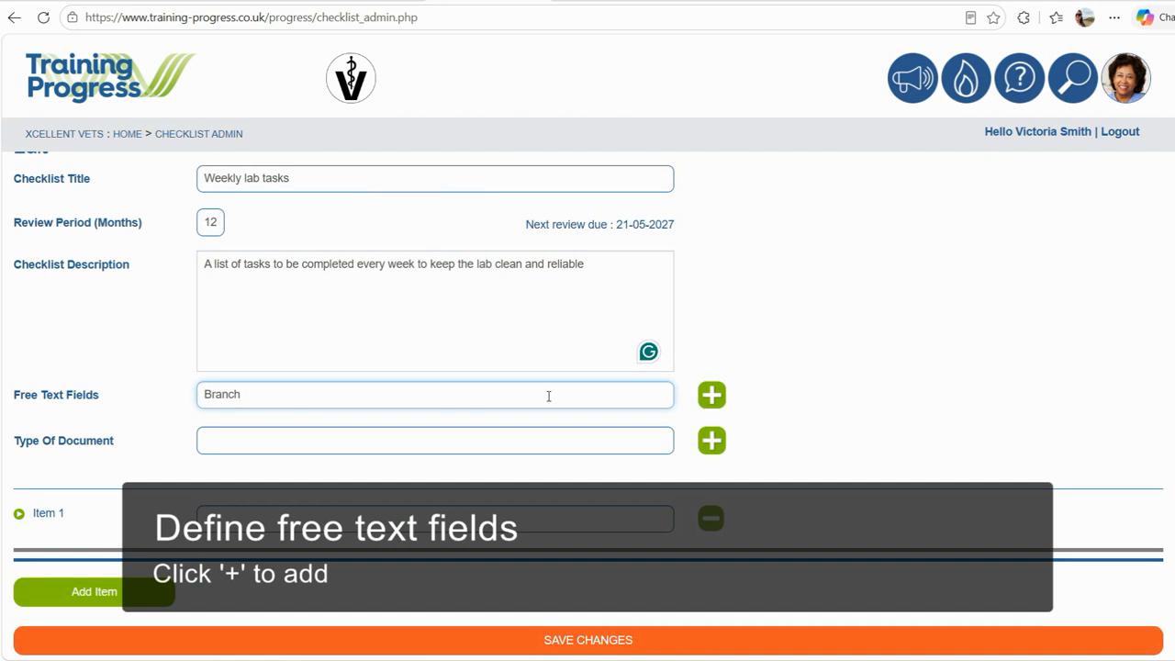
{"action": "left_click", "coordinate": [712, 397]}
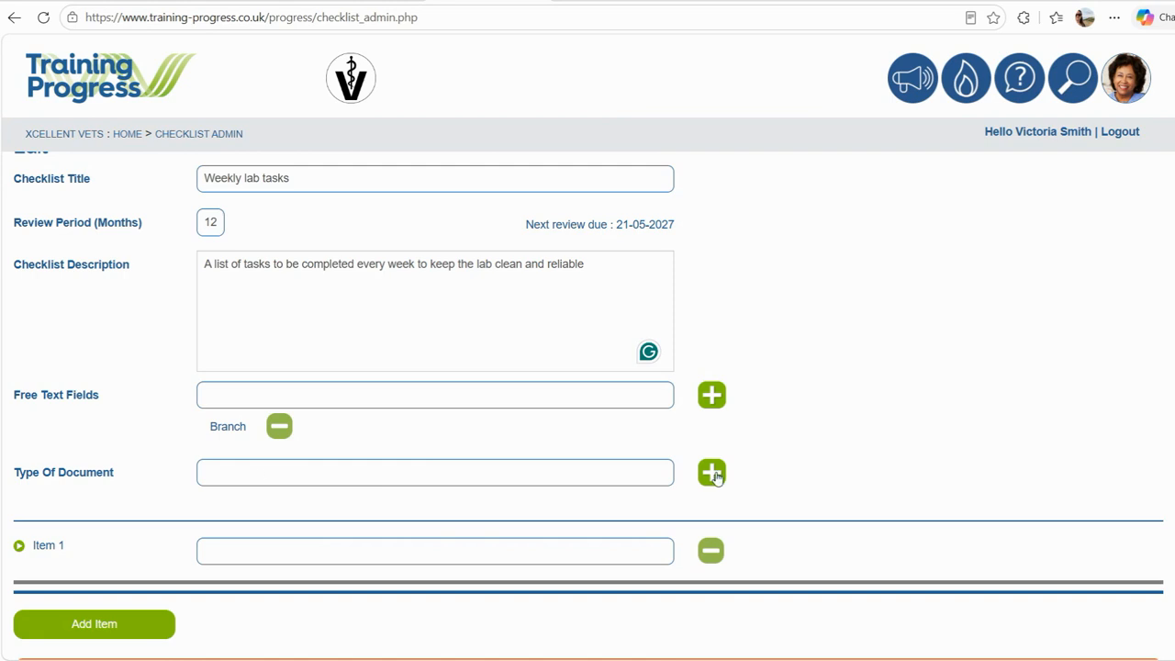
{"action": "scroll", "coordinate": [715, 476], "scroll_direction": "down", "scroll_amount": 3}
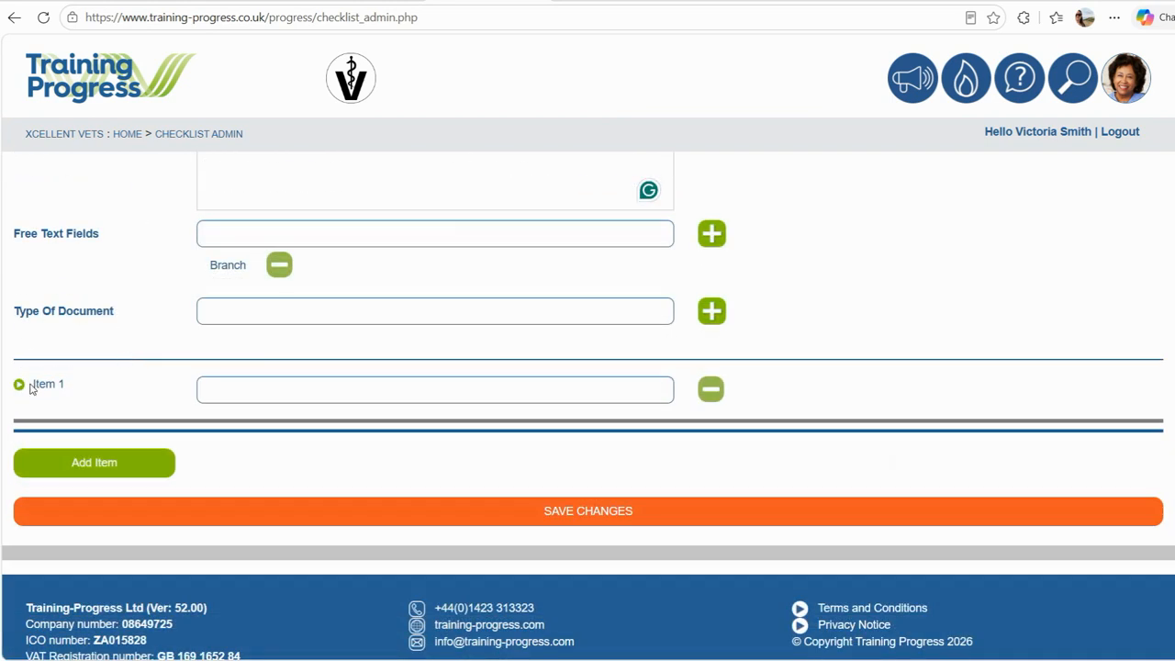
Step: Name item 1 "Deep clean surfaces" and associate it with the "Lab cleaning protocol" element
{"action": "left_click", "coordinate": [257, 390]}
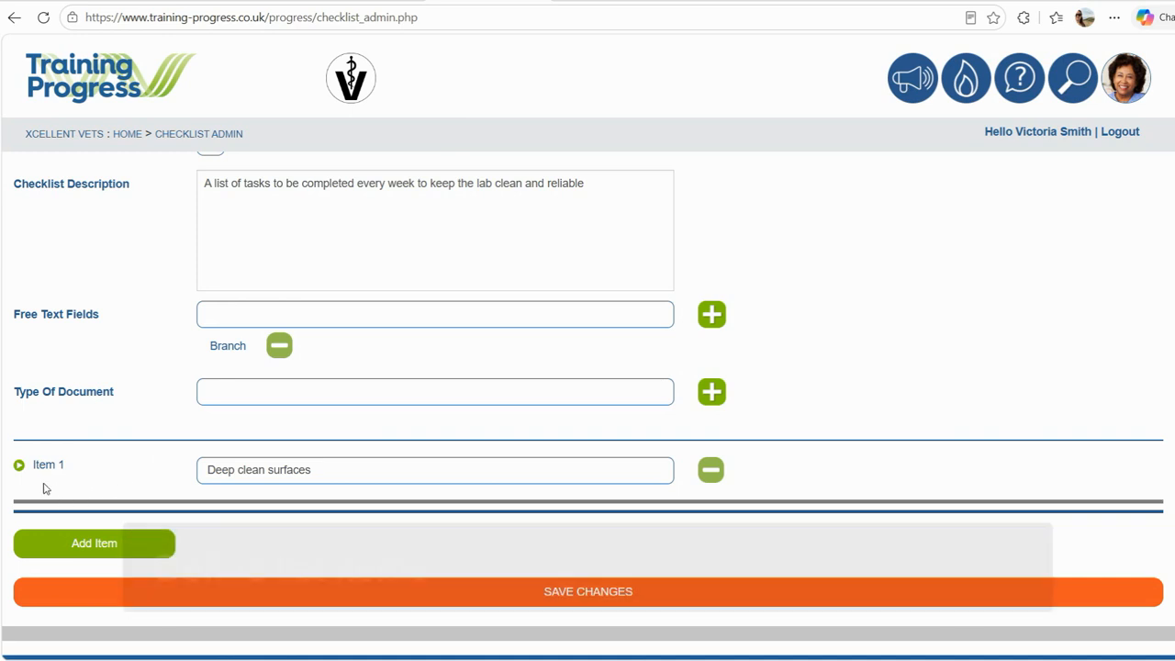
{"action": "left_click", "coordinate": [19, 466]}
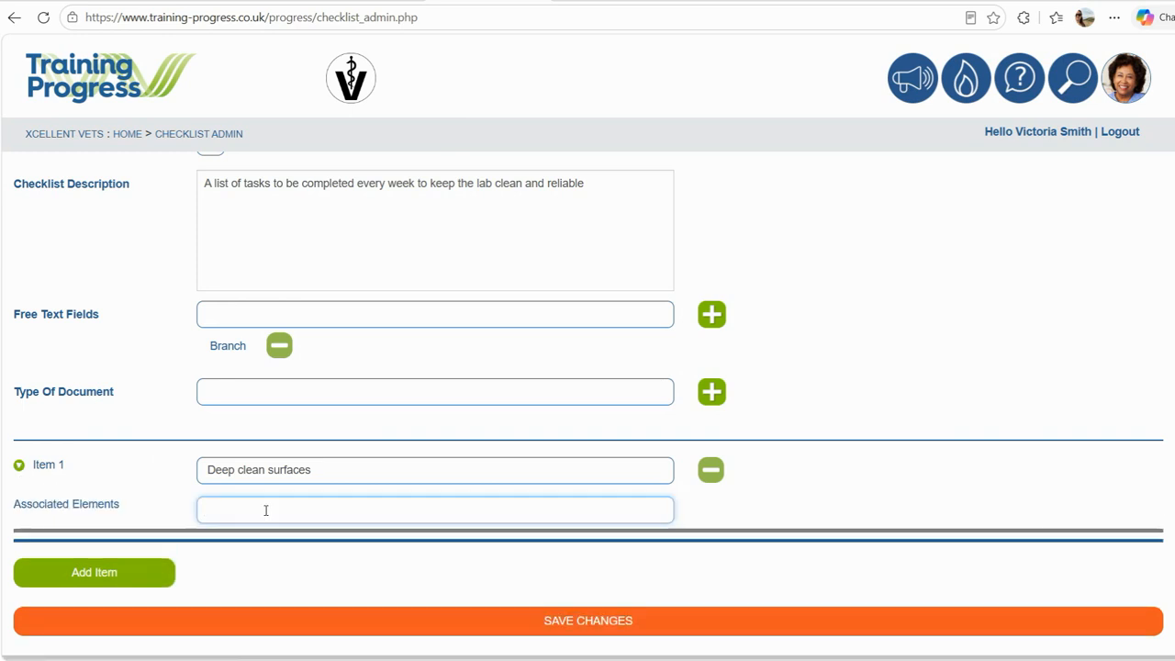
{"action": "type", "text": "lab"}
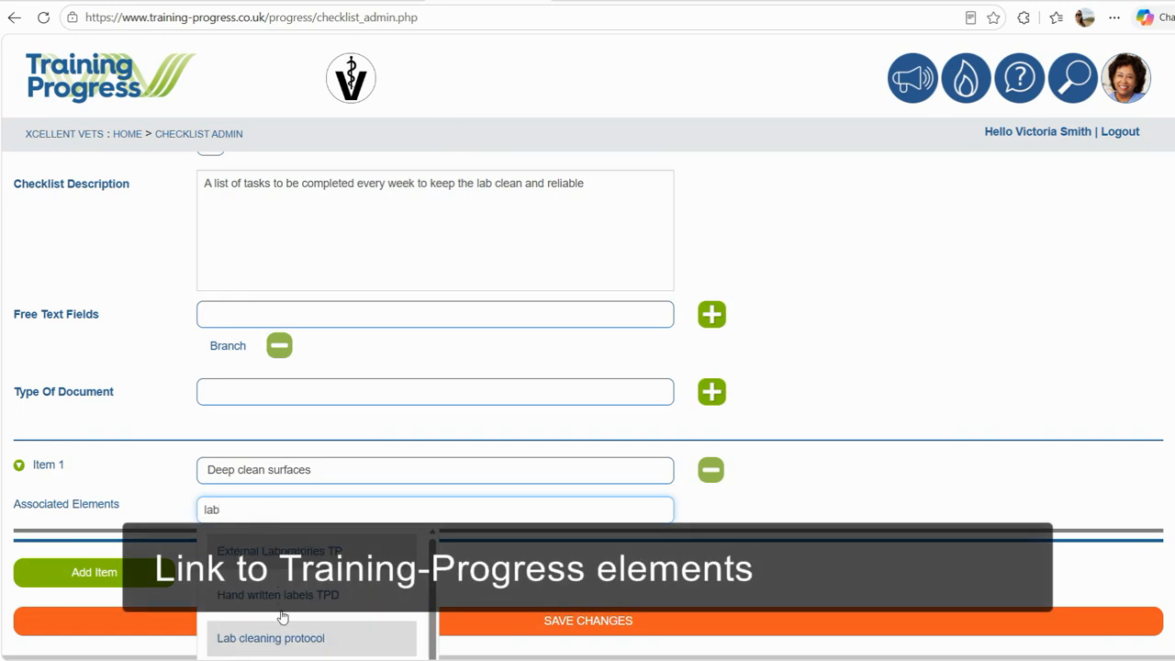
{"action": "left_click", "coordinate": [281, 640]}
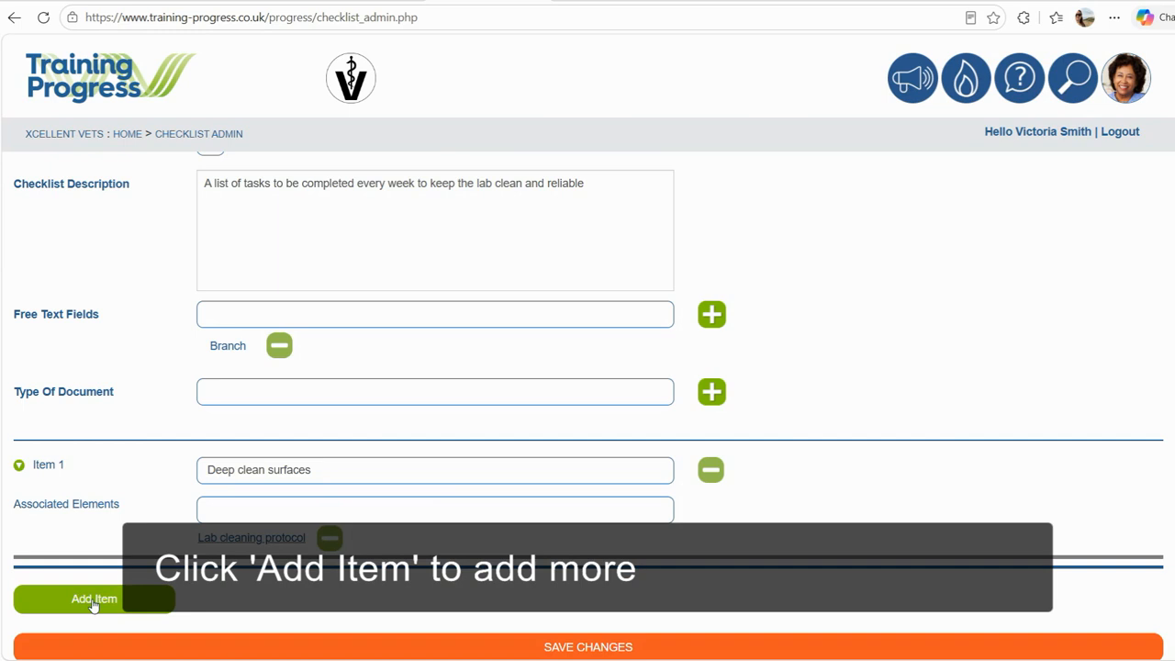
Step: Add items Clean walls, Calibrate Haematology Machine, Calibrate Biochem machine, Restock disposables, Check fridge temperatures, Lab order and Clean floor with rotowash, and save the checklist
{"action": "left_click", "coordinate": [93, 601]}
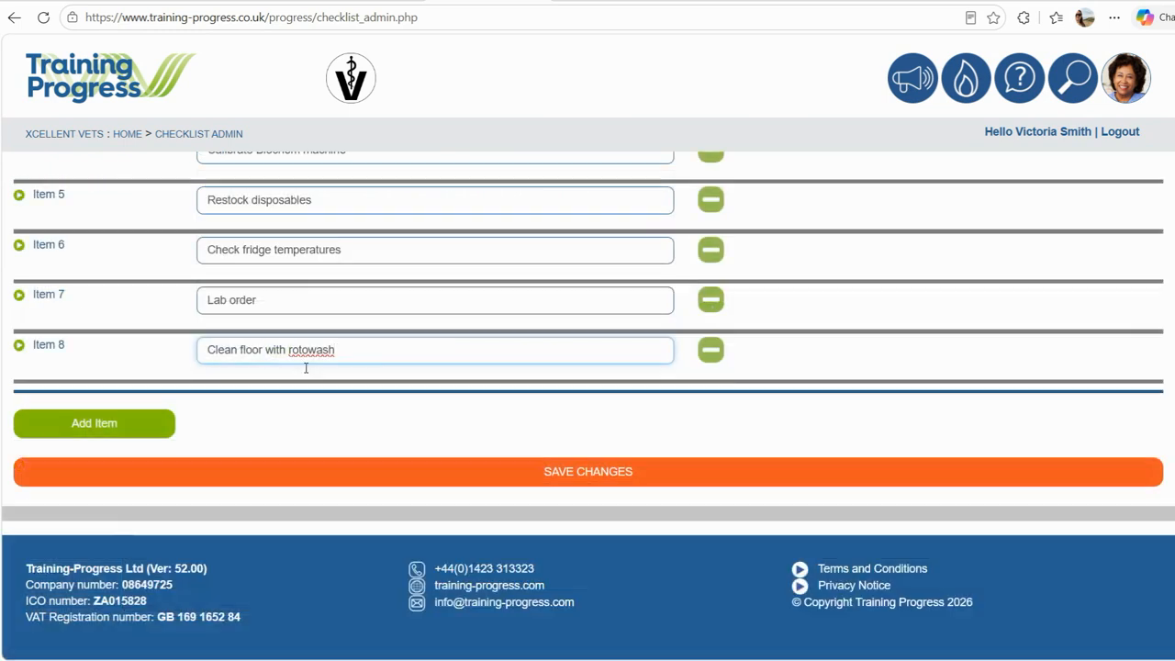
{"action": "left_click", "coordinate": [591, 475]}
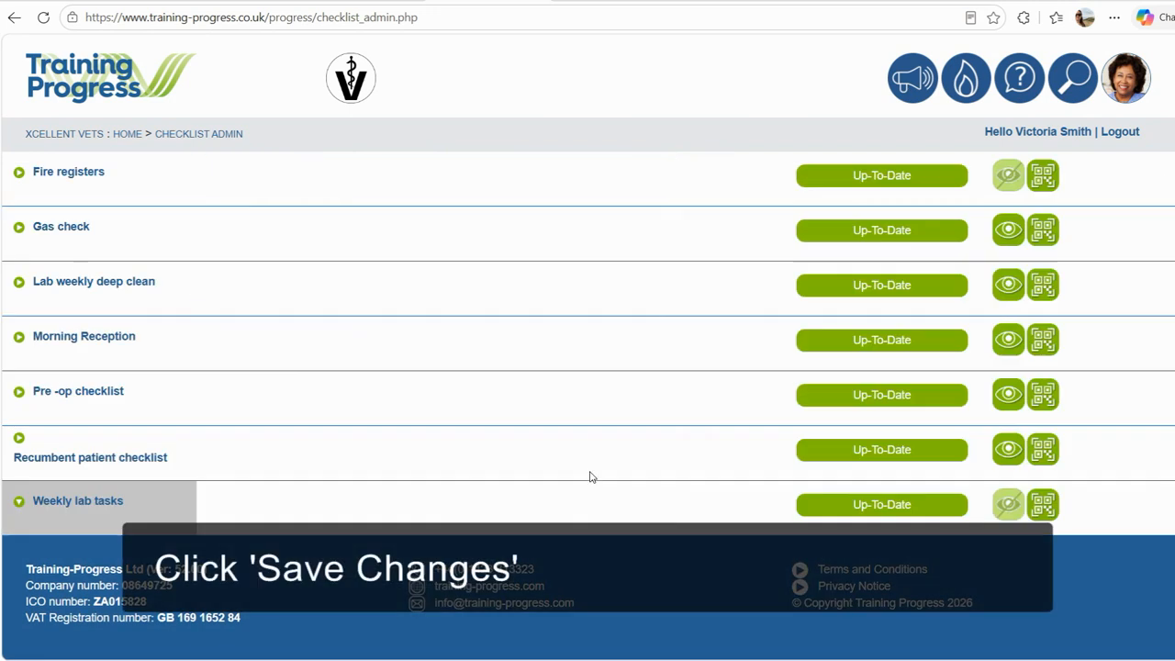
Step: Reopen the Weekly lab tasks checklist for editing, move "Lab order" above "Check fridge temperatures" and save the changes
{"action": "scroll", "coordinate": [590, 477], "scroll_direction": "up", "scroll_amount": 4}
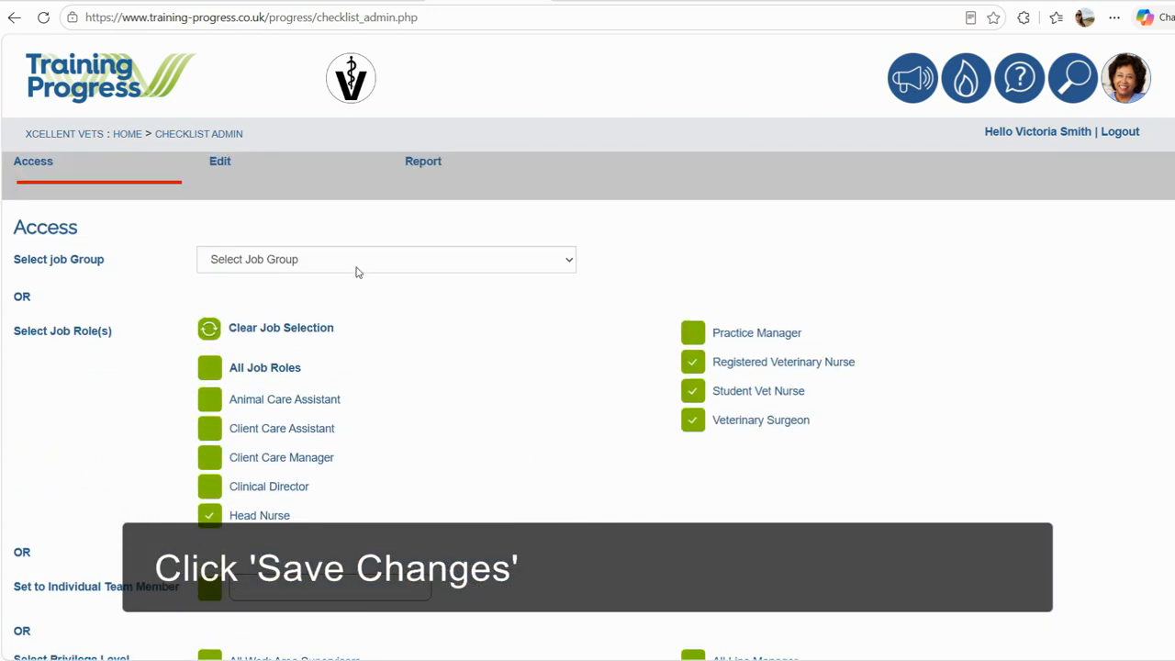
{"action": "left_click", "coordinate": [220, 162]}
{"action": "scroll", "coordinate": [780, 440], "scroll_direction": "down", "scroll_amount": 4}
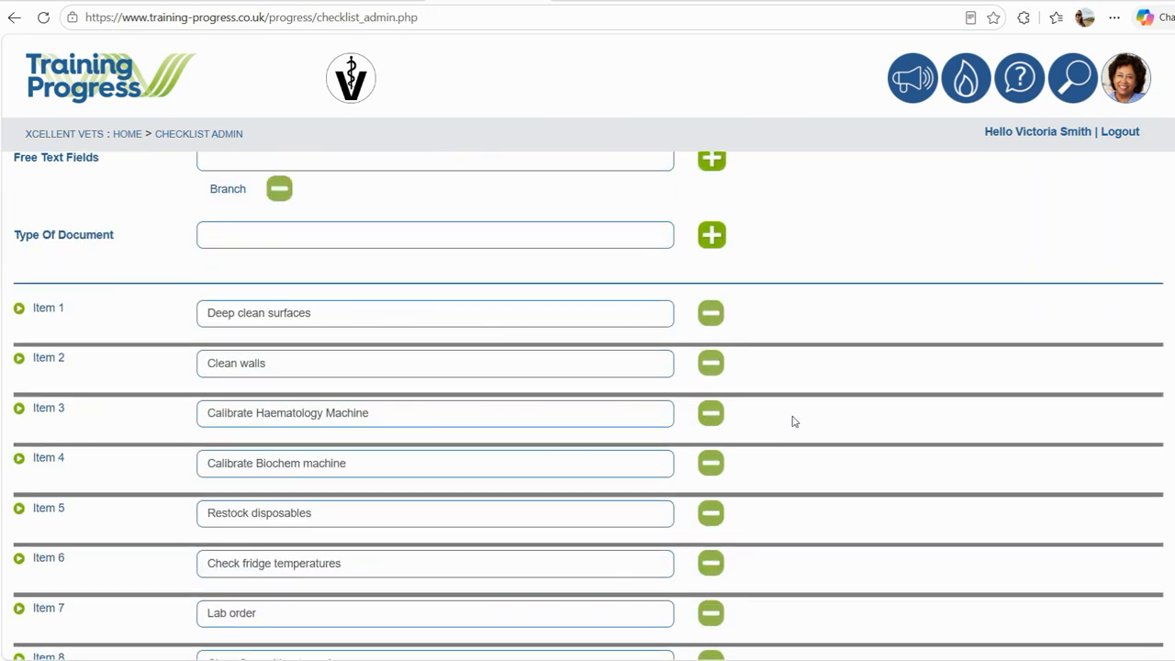
{"action": "scroll", "coordinate": [131, 472], "scroll_direction": "down", "scroll_amount": 3}
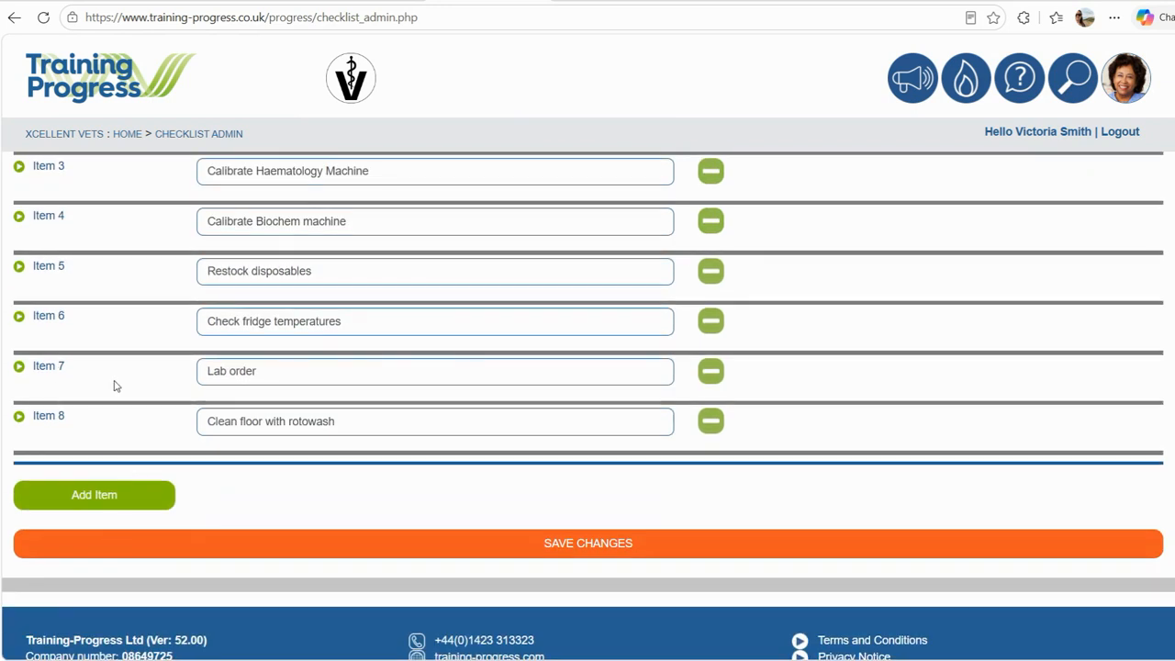
{"action": "left_click_drag", "start_coordinate": [115, 385], "coordinate": [117, 312]}
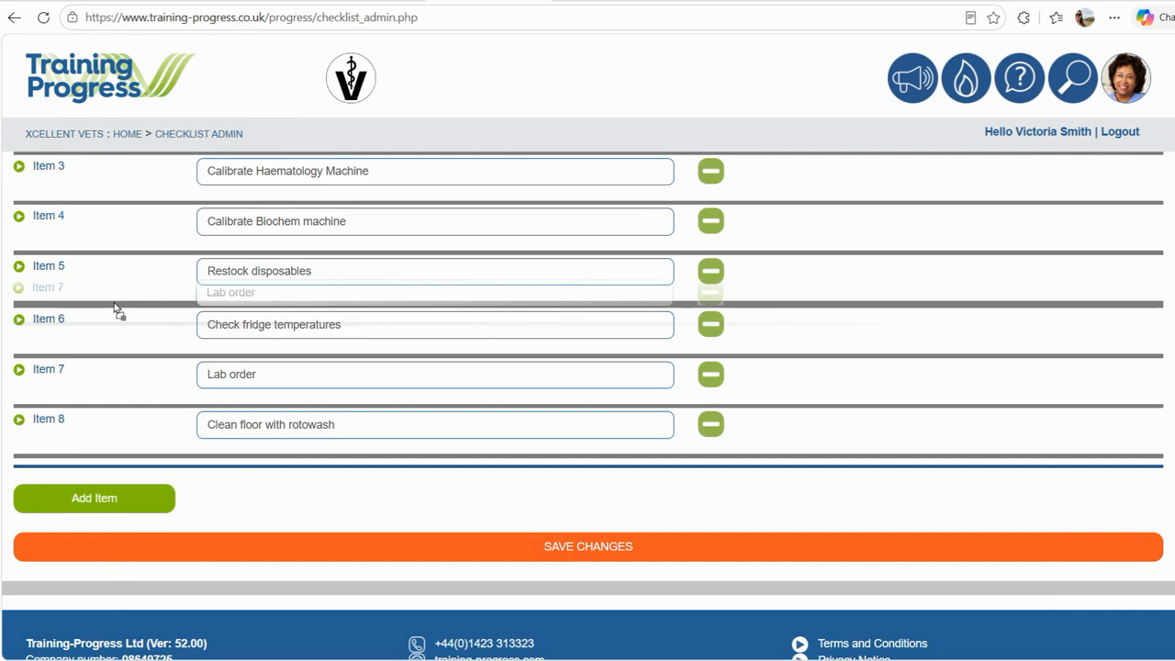
{"action": "left_click_drag", "start_coordinate": [115, 307], "coordinate": [114, 306]}
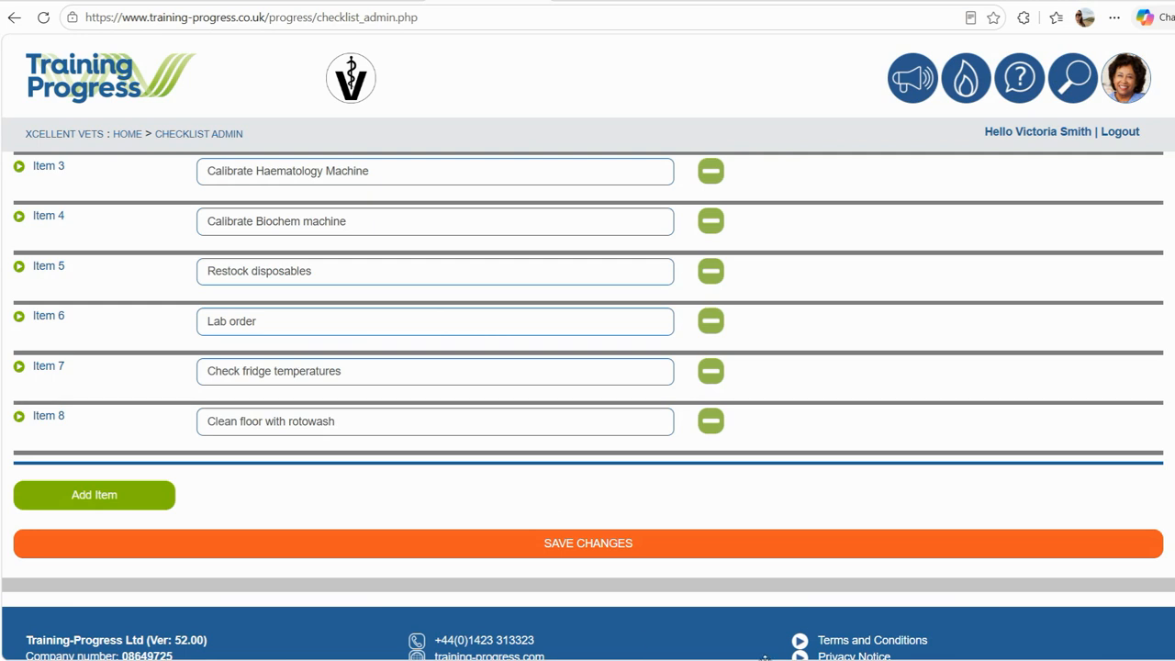
{"action": "left_click", "coordinate": [587, 543]}
Step: Make the Weekly lab tasks checklist visible to team members
{"action": "scroll", "coordinate": [588, 551], "scroll_direction": "up", "scroll_amount": 4}
{"action": "scroll", "coordinate": [832, 514], "scroll_direction": "up", "scroll_amount": 4}
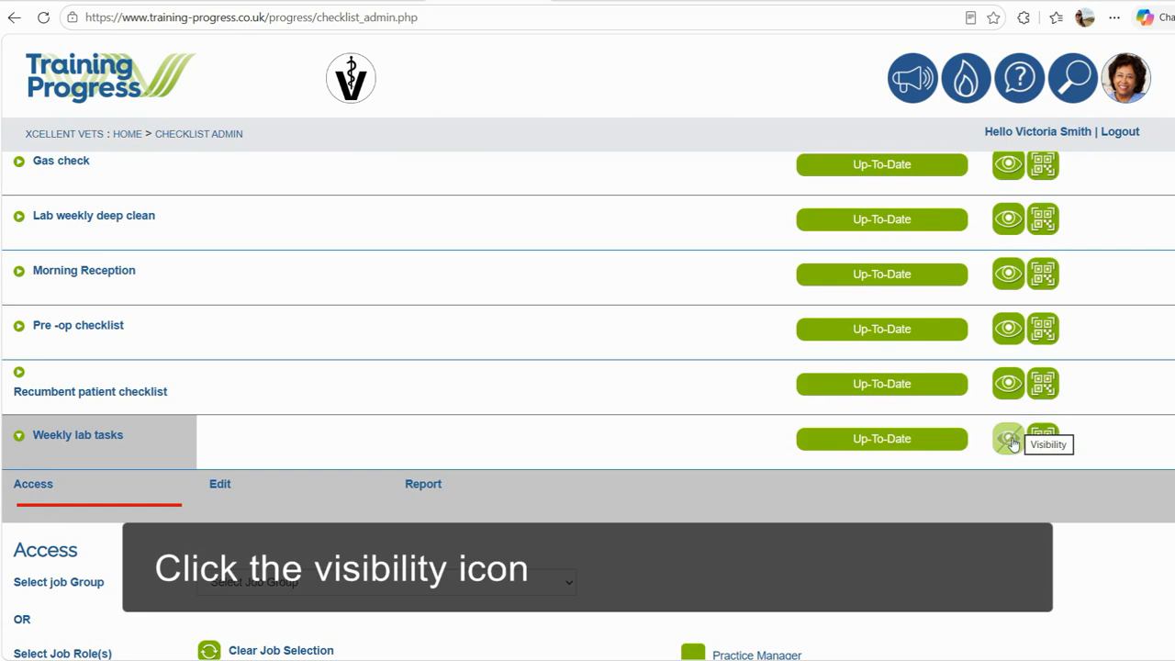
{"action": "left_click", "coordinate": [1009, 441]}
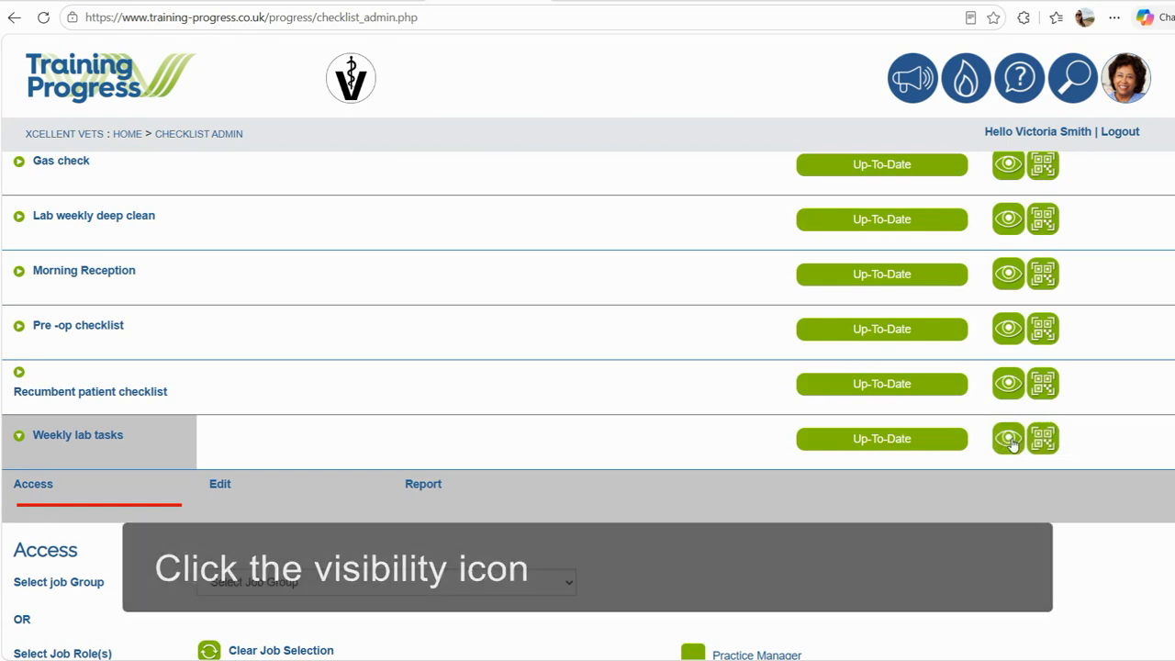
Step: Go from the home page to My Checklists and start a new Weekly lab tasks entry
{"action": "left_click", "coordinate": [350, 78]}
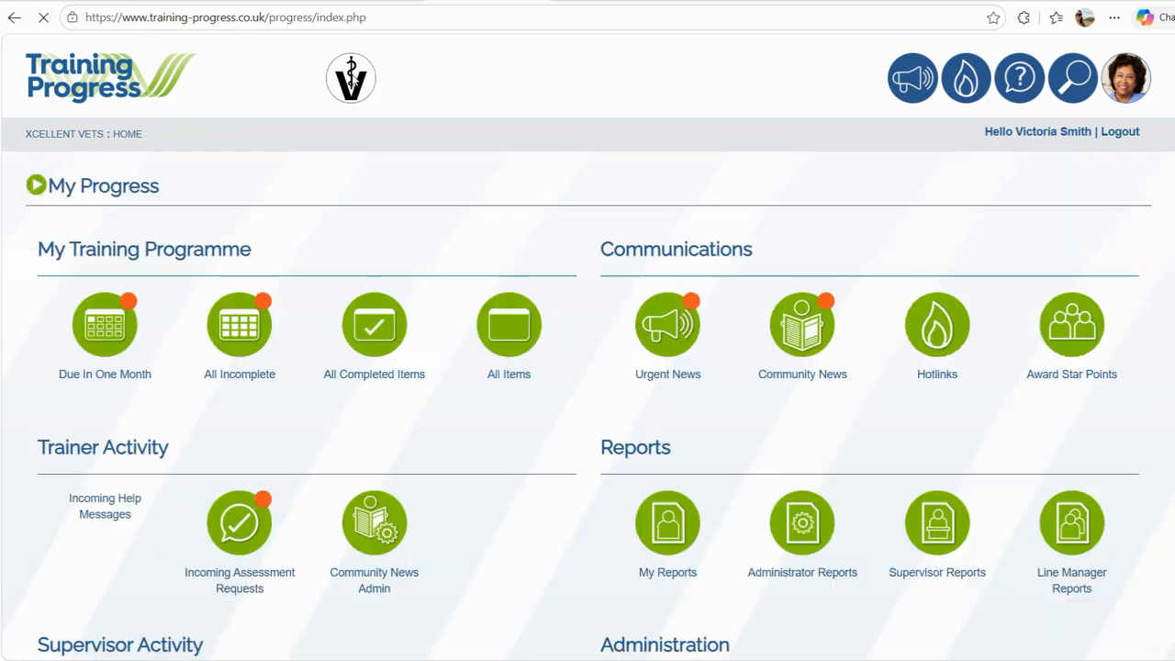
{"action": "scroll", "coordinate": [555, 246], "scroll_direction": "down", "scroll_amount": 5}
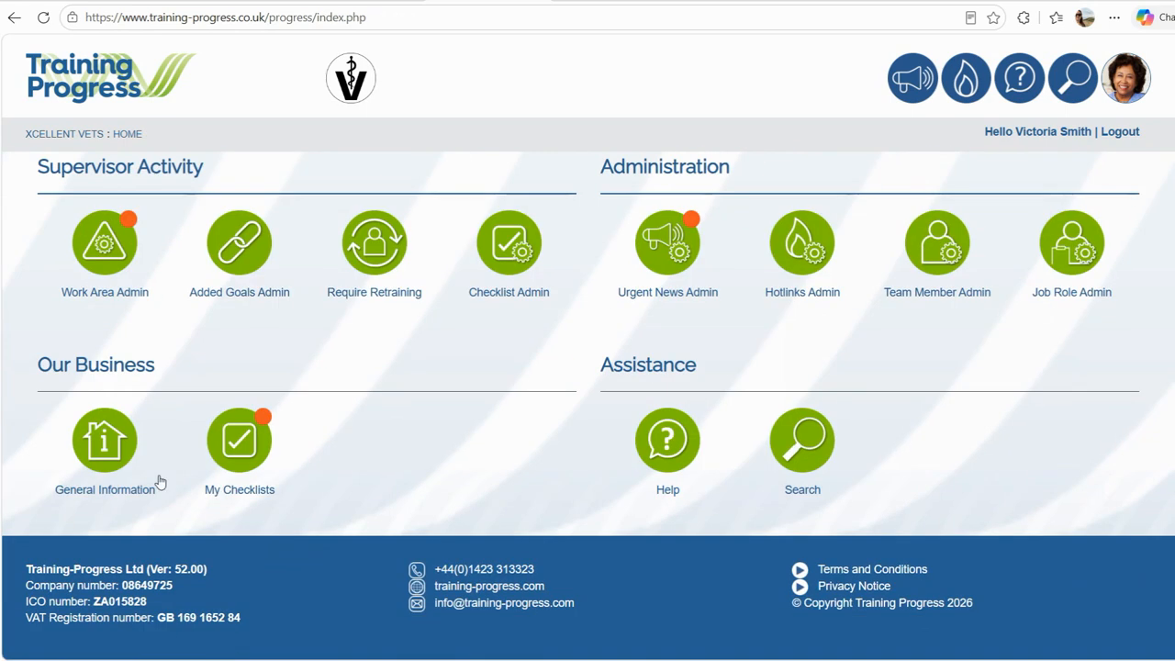
{"action": "left_click", "coordinate": [240, 450]}
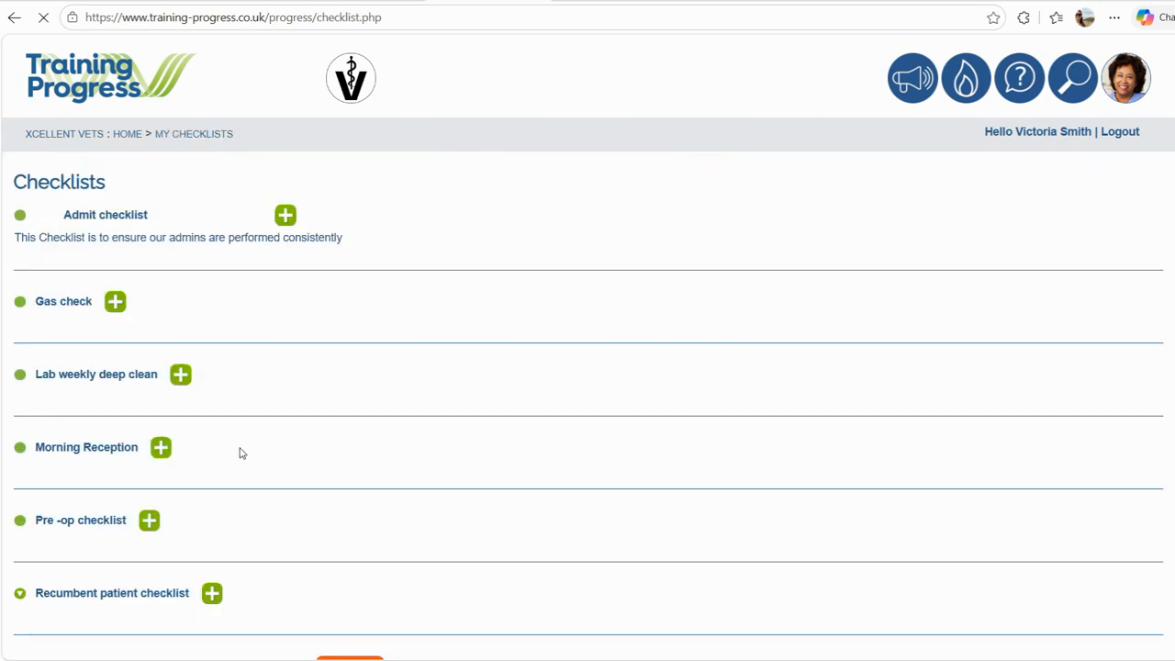
{"action": "scroll", "coordinate": [385, 316], "scroll_direction": "down", "scroll_amount": 1}
{"action": "scroll", "coordinate": [385, 317], "scroll_direction": "down", "scroll_amount": 2}
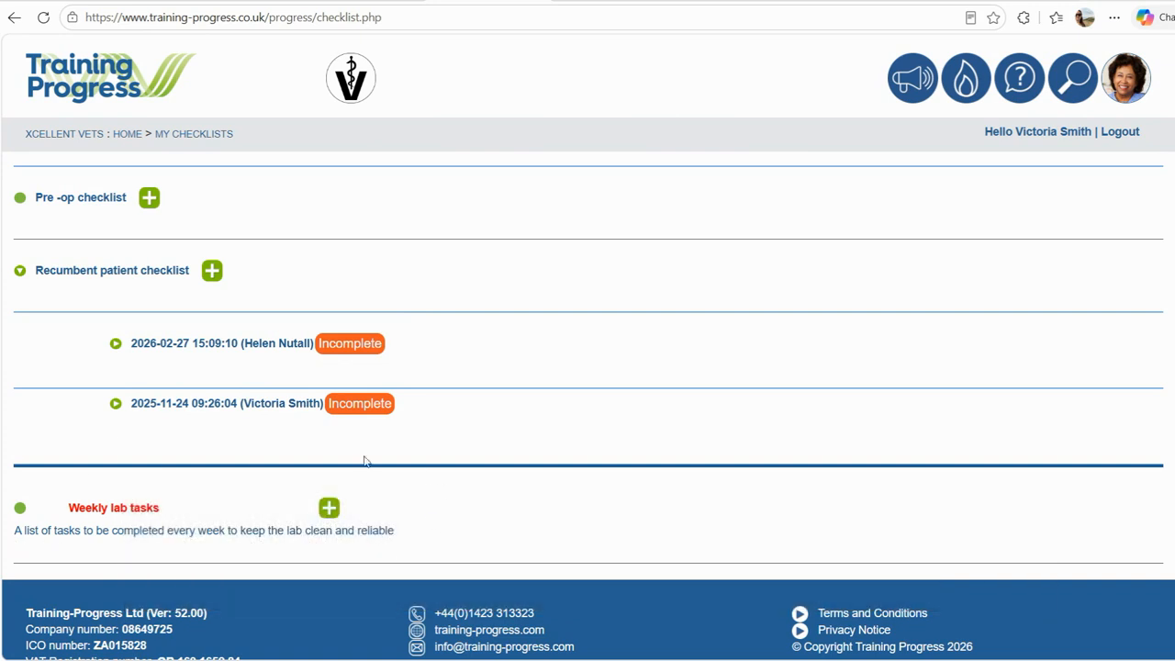
{"action": "left_click", "coordinate": [328, 510]}
{"action": "scroll", "coordinate": [142, 521], "scroll_direction": "down", "scroll_amount": 1}
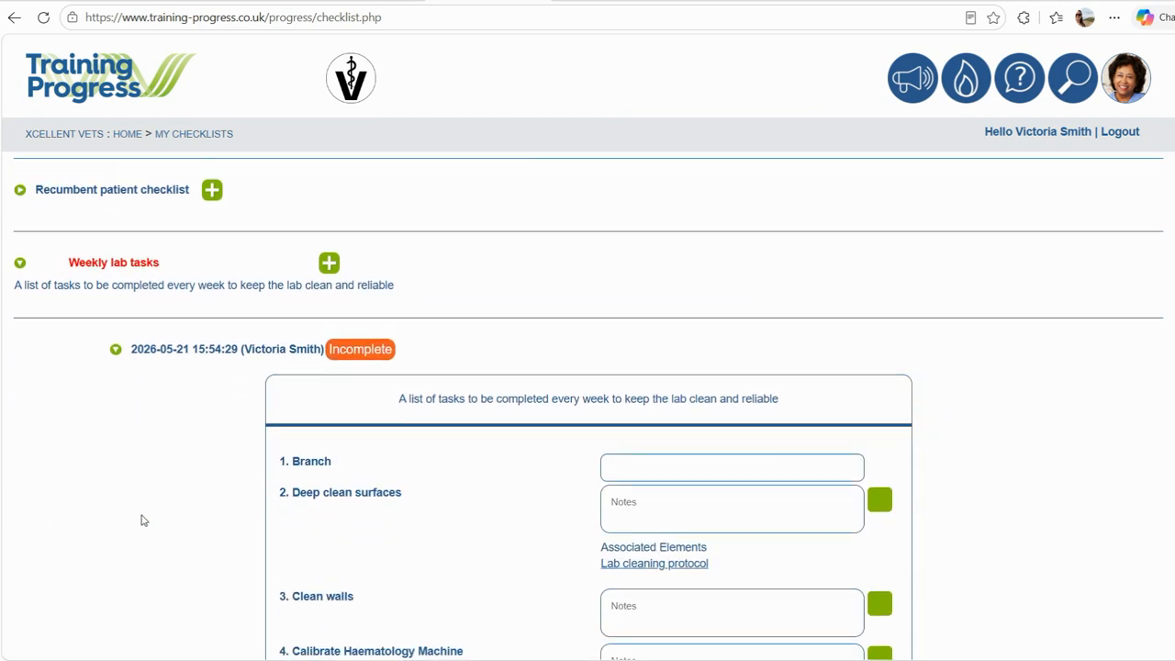
Step: Fill in the Branch as "Malvern" and tick off Deep clean surfaces and Clean walls
{"action": "scroll", "coordinate": [142, 521], "scroll_direction": "down", "scroll_amount": 3}
{"action": "scroll", "coordinate": [142, 520], "scroll_direction": "down", "scroll_amount": 2}
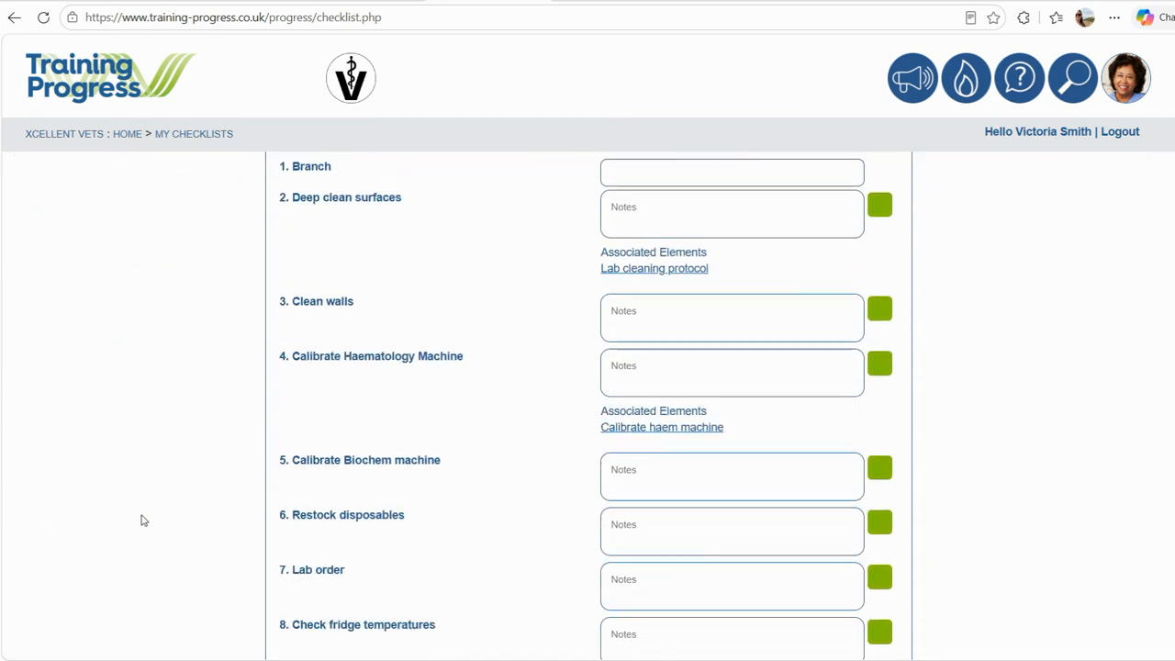
{"action": "scroll", "coordinate": [143, 520], "scroll_direction": "up", "scroll_amount": 3}
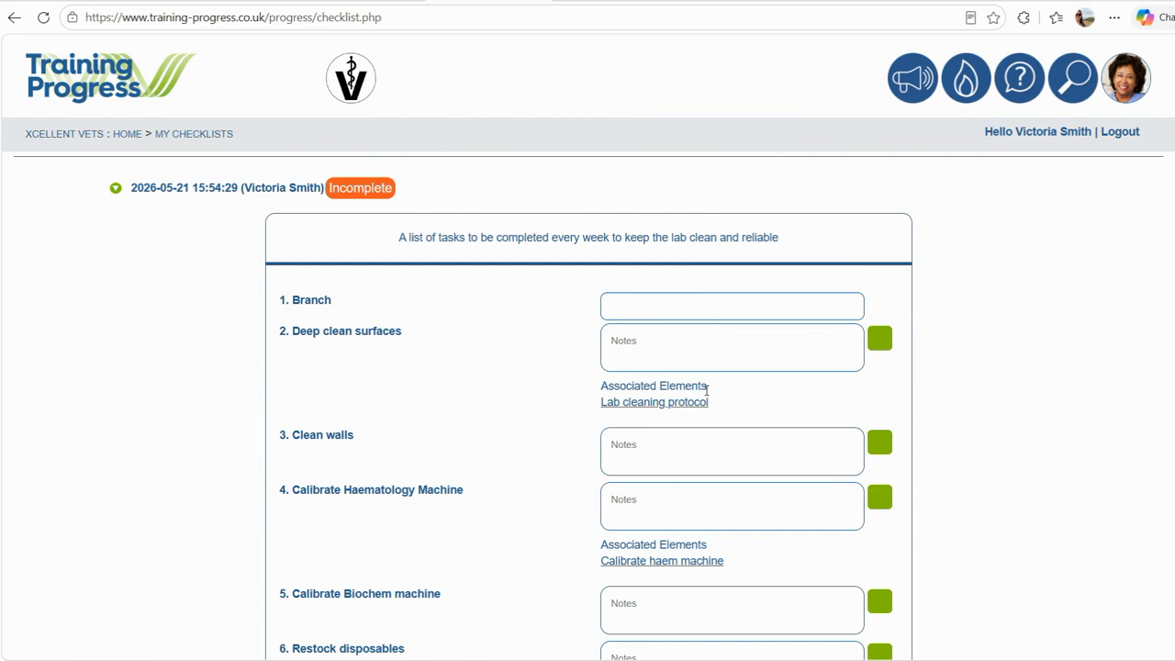
{"action": "left_click", "coordinate": [680, 305]}
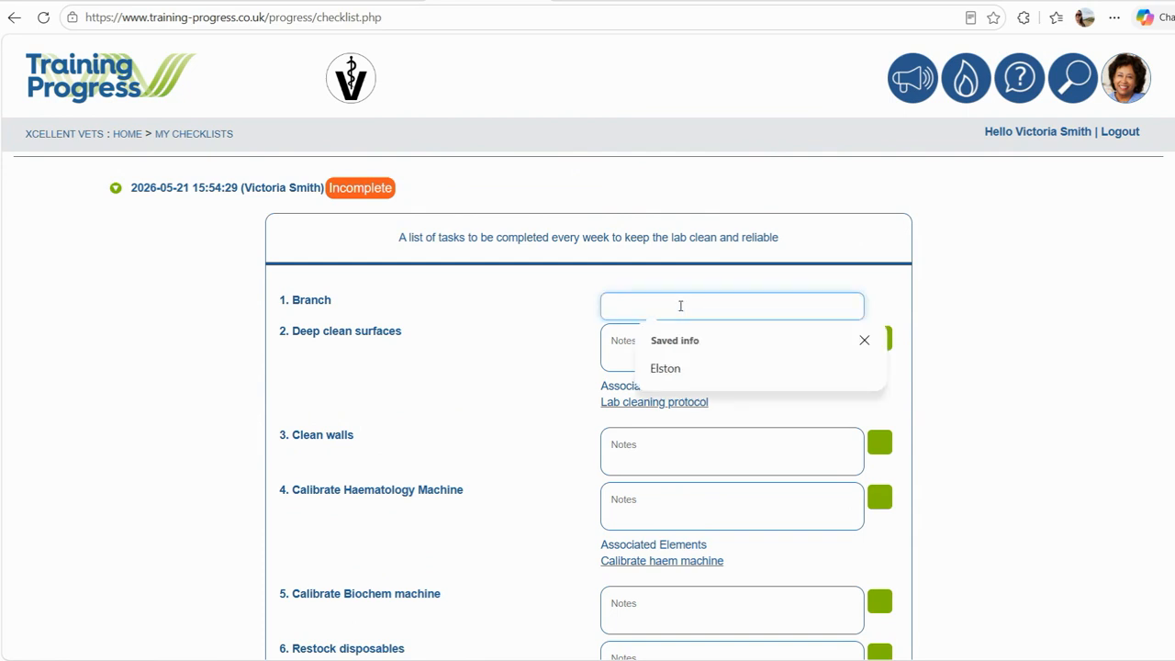
{"action": "type", "text": "M"}
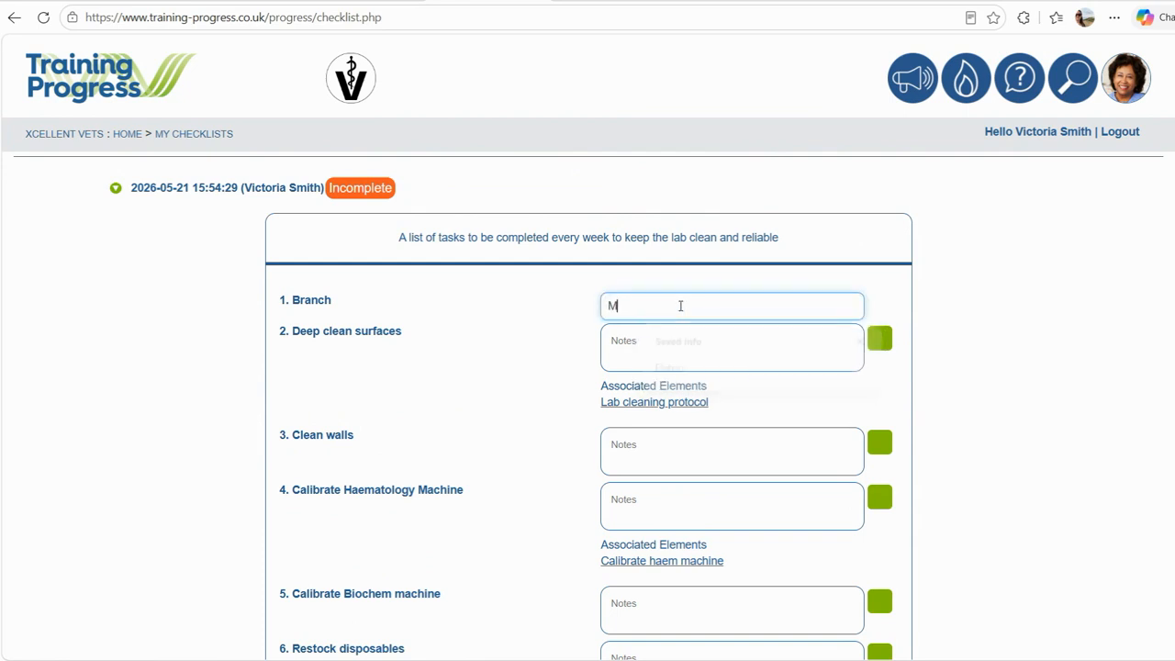
{"action": "type", "text": "alverm"}
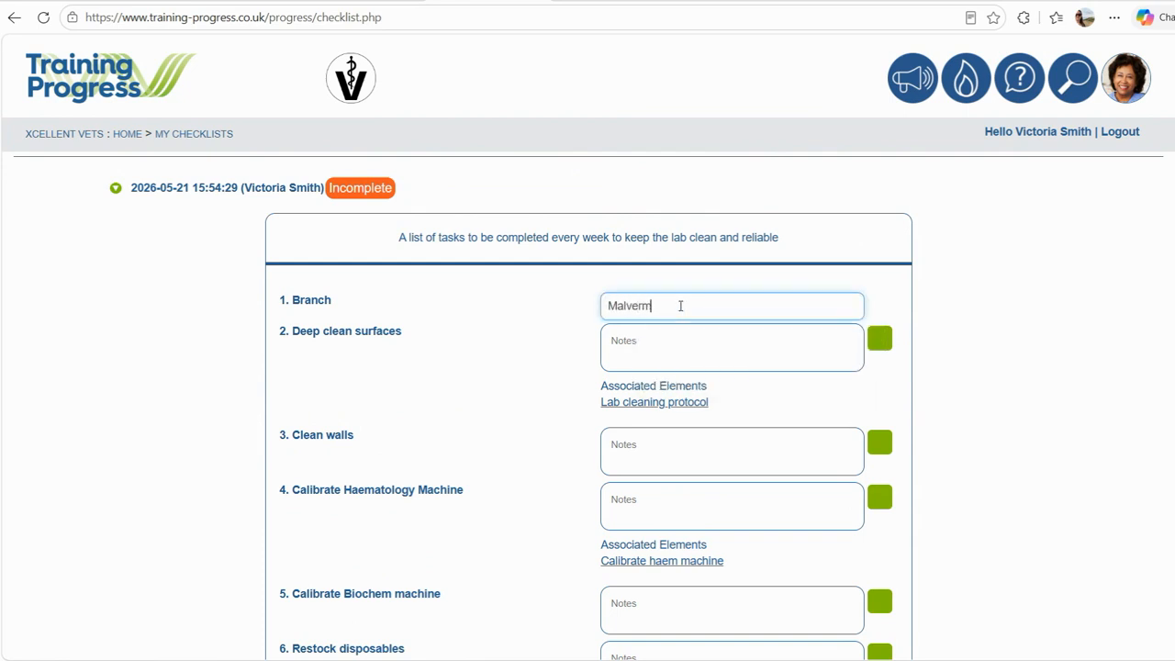
{"action": "type", "text": "n"}
{"action": "left_click", "coordinate": [879, 339]}
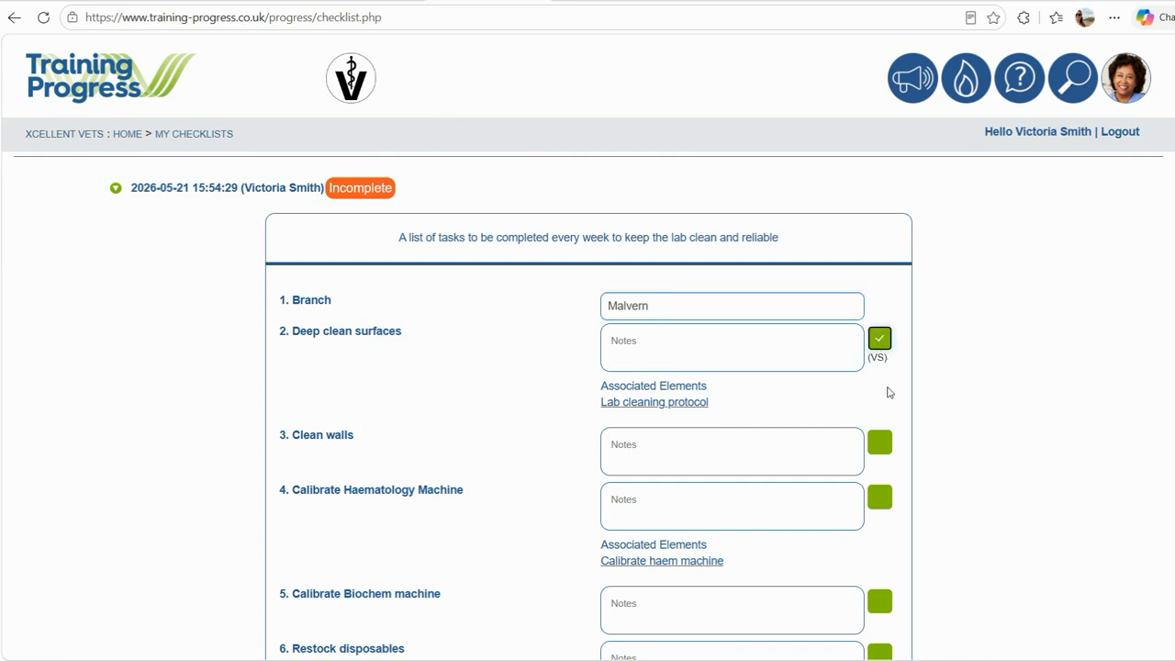
{"action": "left_click", "coordinate": [885, 445]}
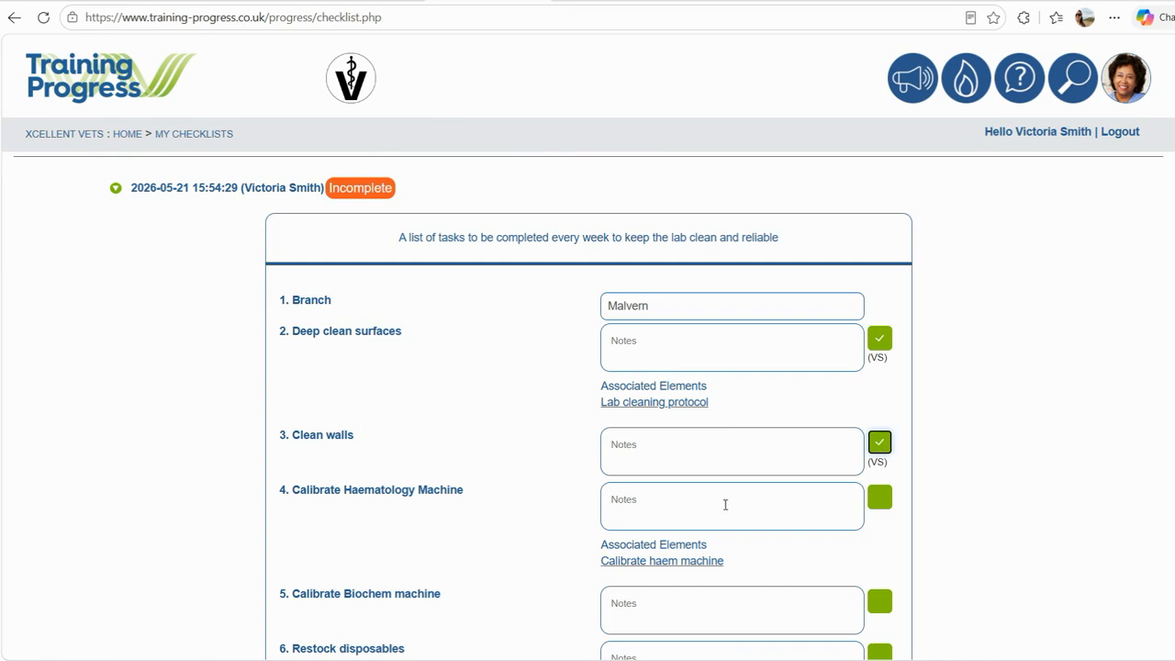
Step: View the "Calibrate haem machine" element associated with Calibrate Haematology Machine and return to the checklist
{"action": "left_click", "coordinate": [683, 562]}
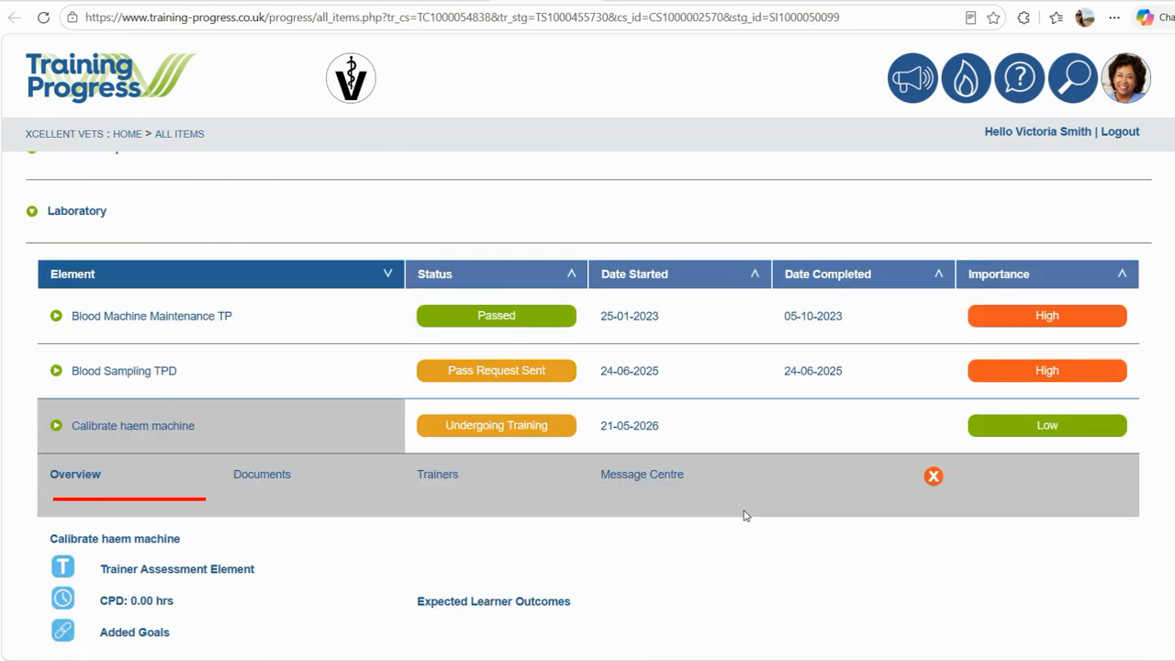
{"action": "scroll", "coordinate": [747, 490], "scroll_direction": "down", "scroll_amount": 2}
{"action": "scroll", "coordinate": [747, 490], "scroll_direction": "up", "scroll_amount": 4}
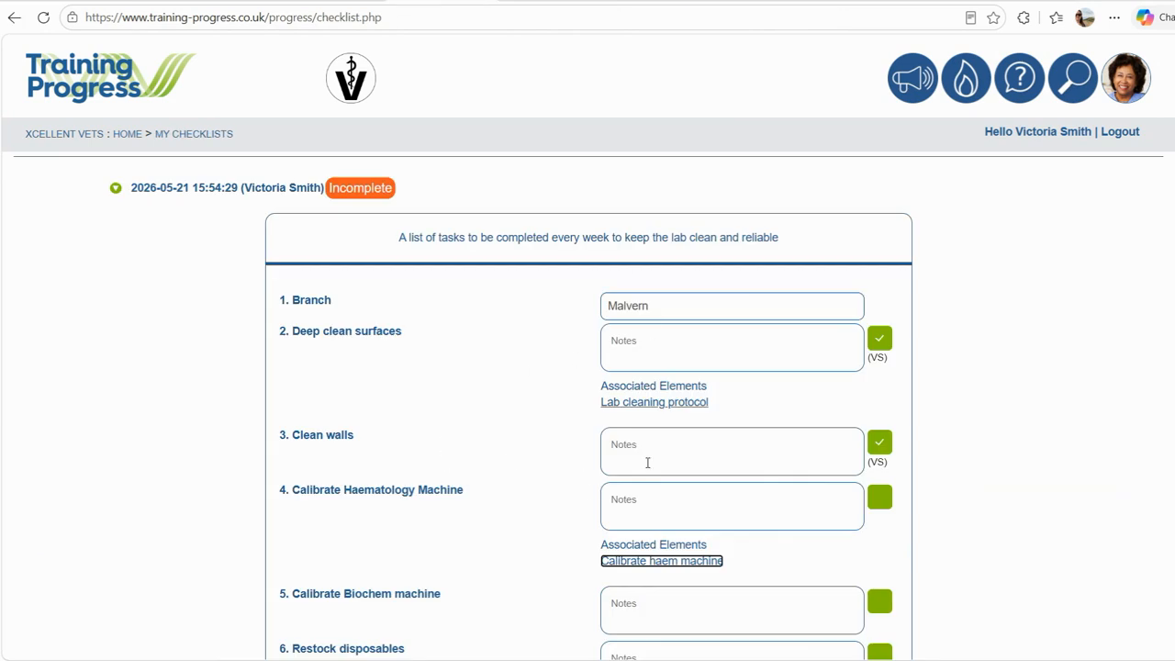
Step: Add the note "we have run out of urine dip sticks" to Restock disposables, tick off Lab order and save the entry
{"action": "scroll", "coordinate": [501, 551], "scroll_direction": "down", "scroll_amount": 1}
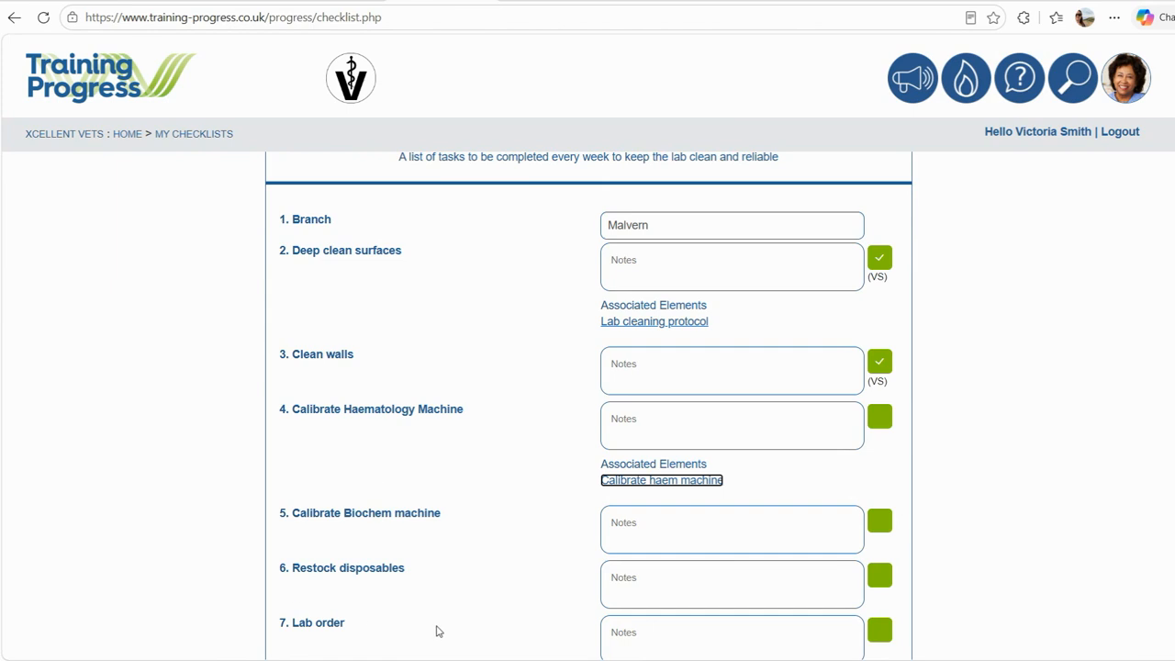
{"action": "left_click", "coordinate": [639, 574]}
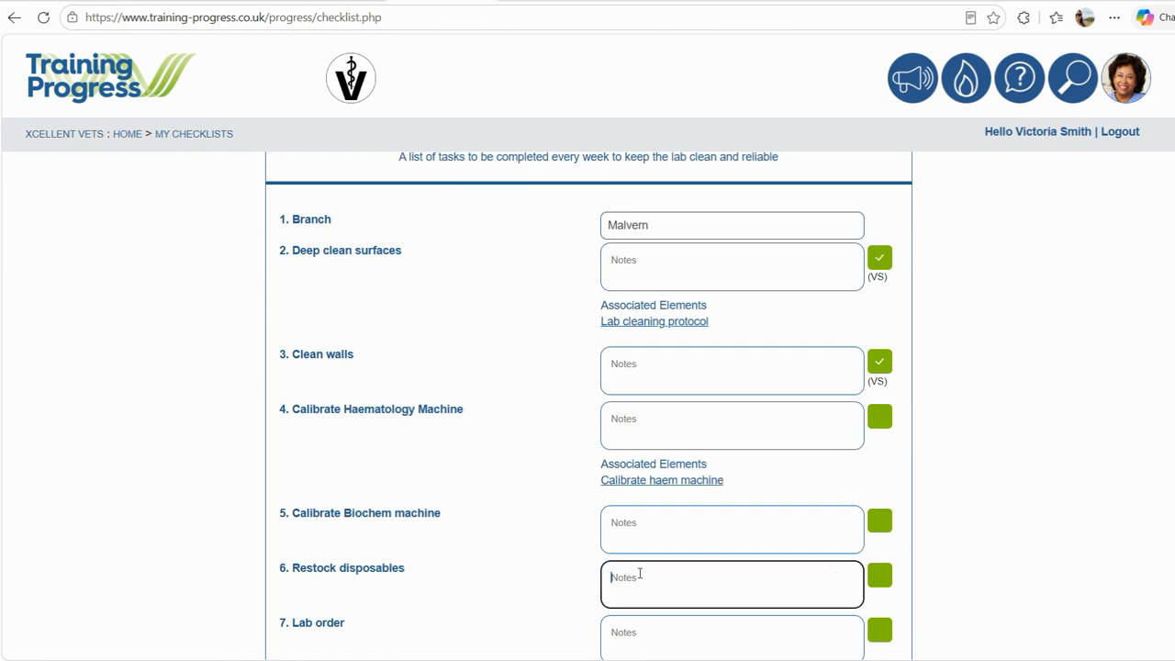
{"action": "type", "text": "we have run out of urine dip sticks"}
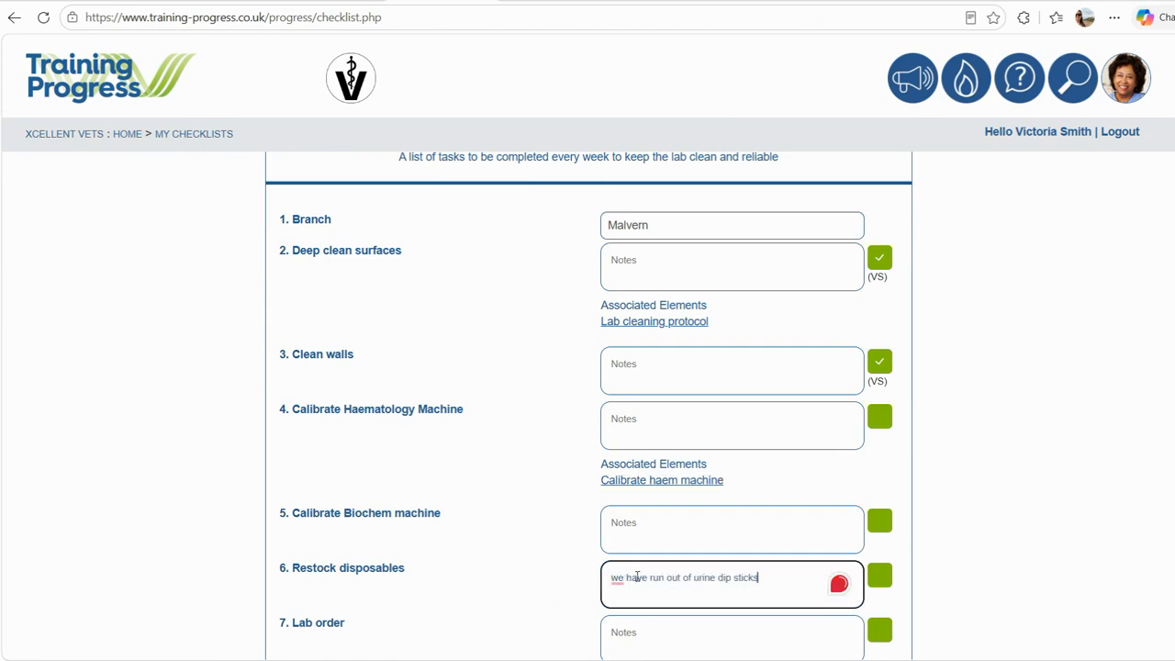
{"action": "scroll", "coordinate": [480, 542], "scroll_direction": "down", "scroll_amount": 2}
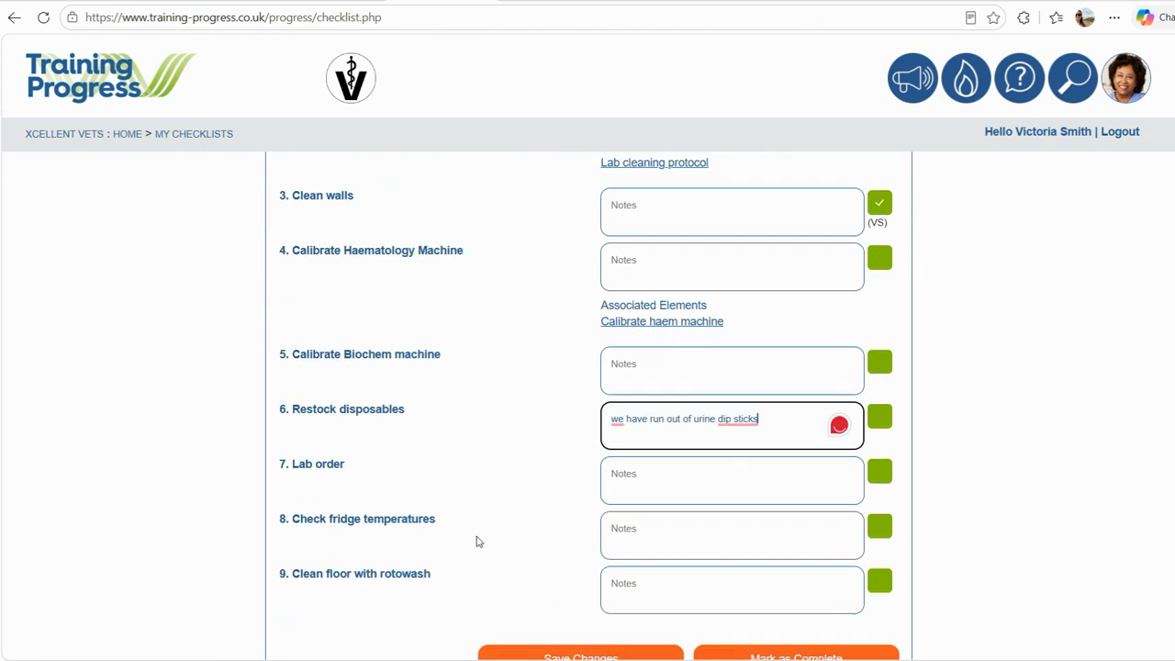
{"action": "left_click", "coordinate": [879, 469]}
{"action": "scroll", "coordinate": [445, 351], "scroll_direction": "down", "scroll_amount": 1}
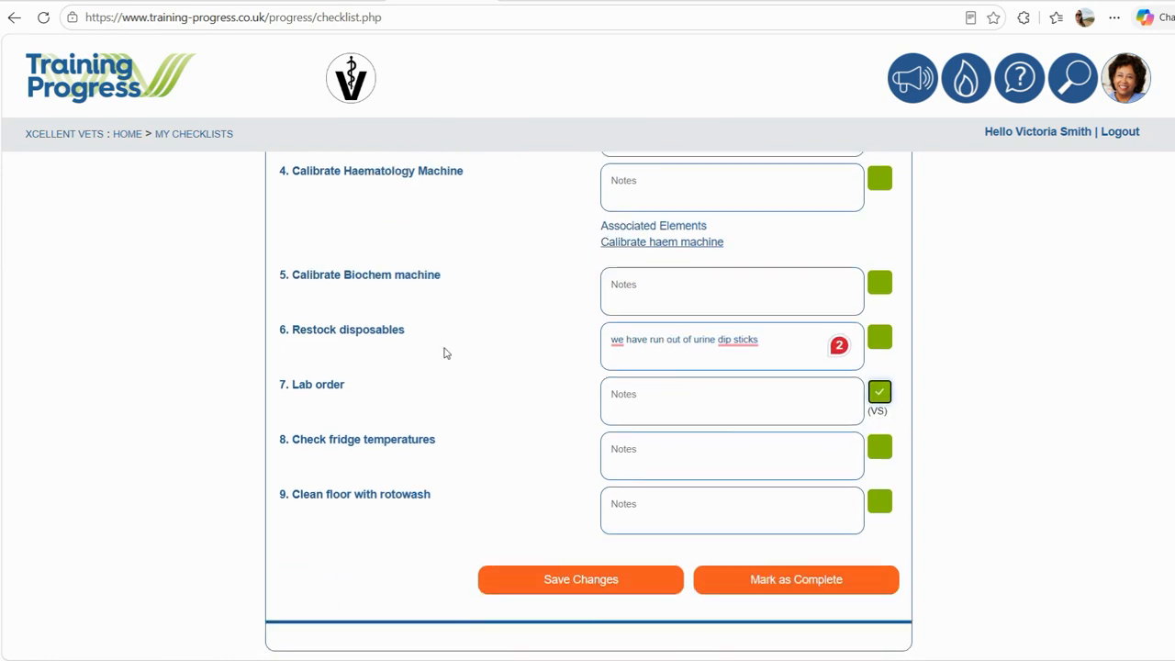
{"action": "left_click", "coordinate": [559, 574]}
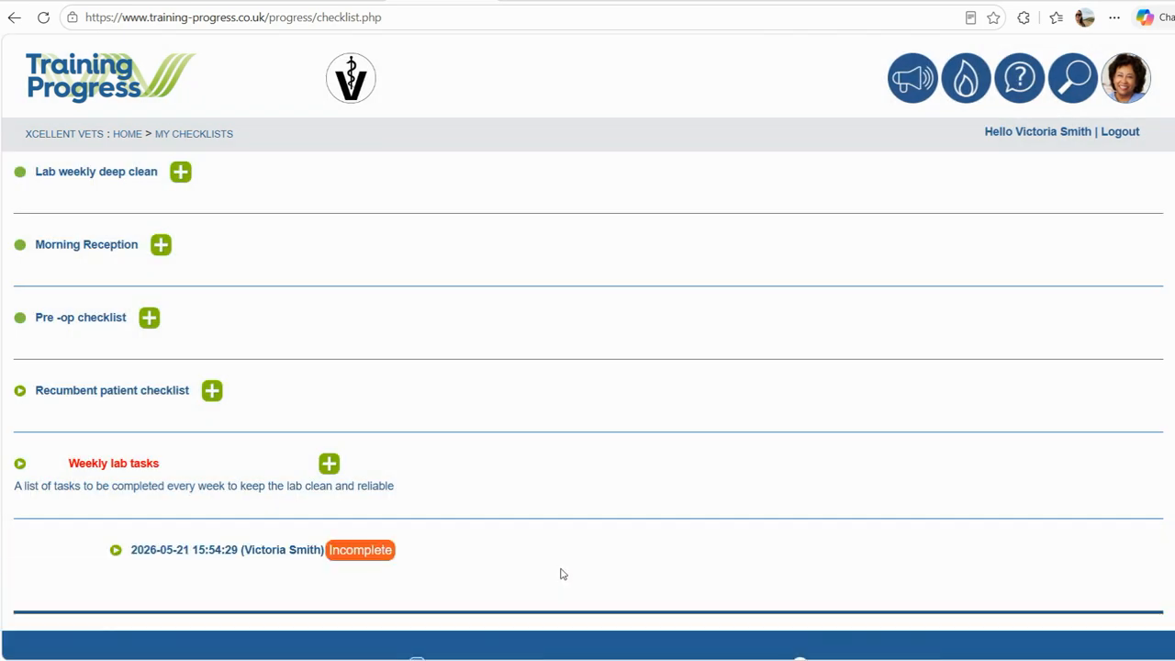
Step: Reopen the incomplete Weekly lab tasks entry, tick off Check fridge temperatures and mark the checklist as complete, dismissing the PDF offer
{"action": "left_click", "coordinate": [165, 554]}
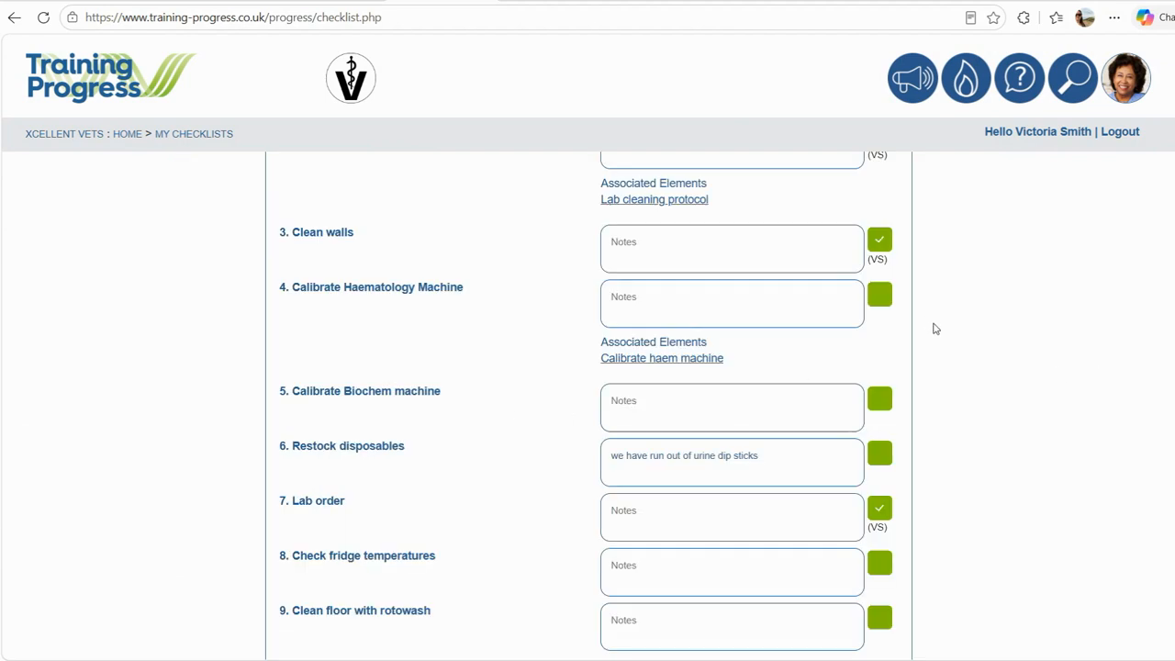
{"action": "scroll", "coordinate": [935, 329], "scroll_direction": "down", "scroll_amount": 3}
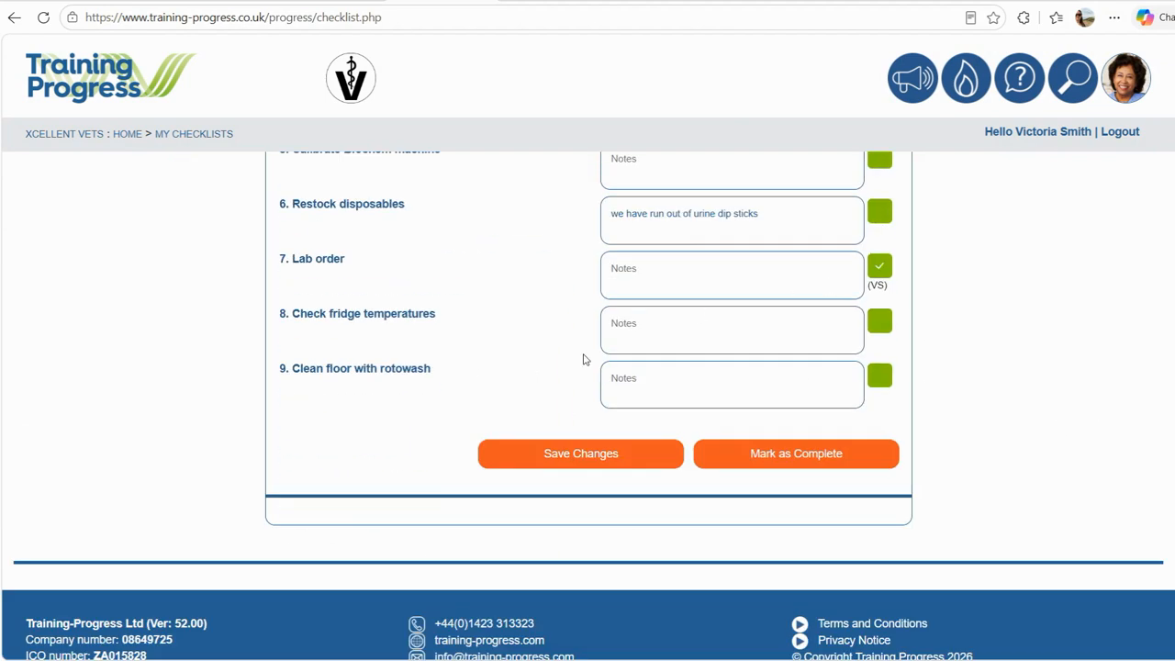
{"action": "left_click", "coordinate": [879, 323]}
{"action": "left_click", "coordinate": [786, 455]}
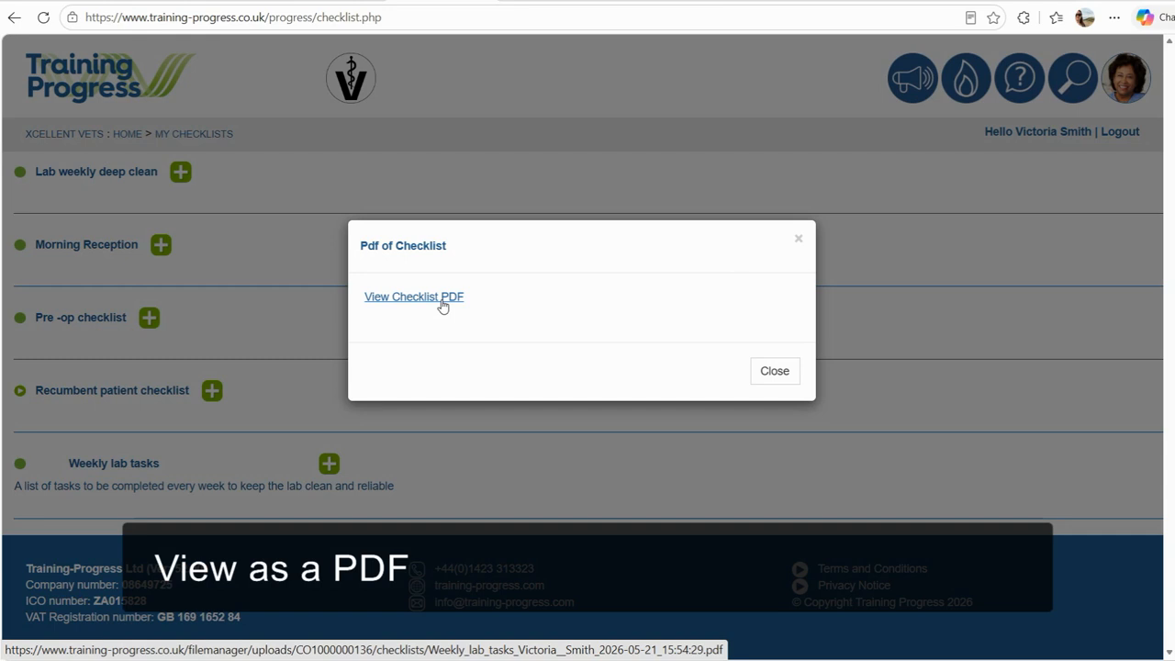
{"action": "left_click", "coordinate": [777, 371]}
Step: Go via the home page to Checklist Admin and view the report for Weekly lab tasks
{"action": "left_click", "coordinate": [347, 92]}
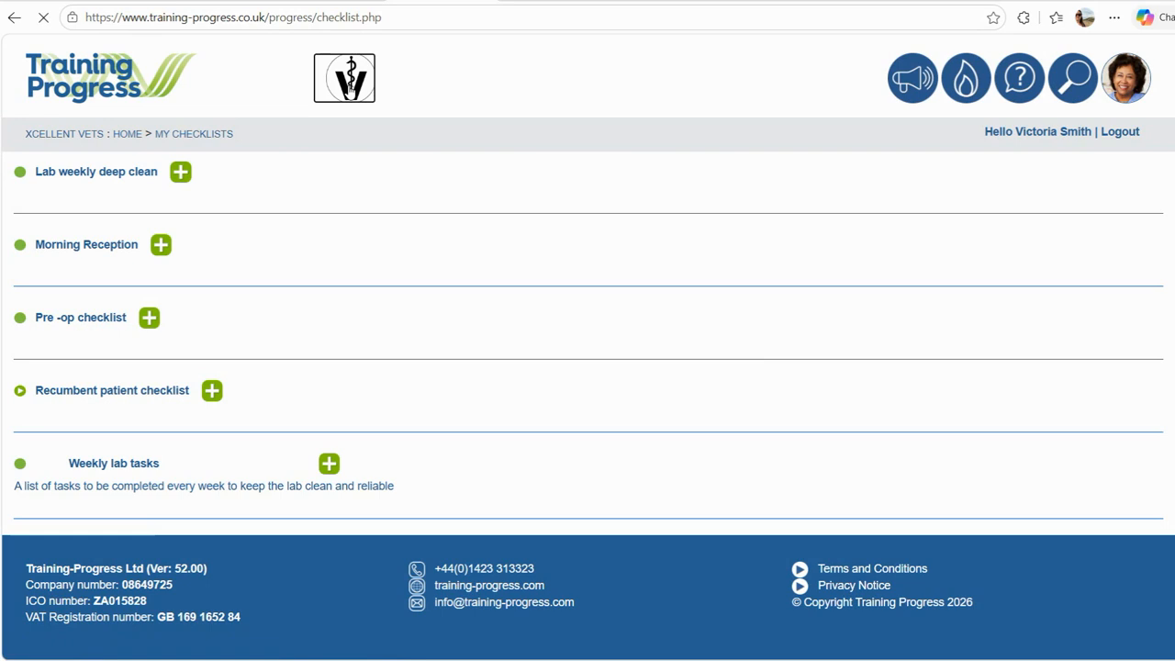
{"action": "scroll", "coordinate": [446, 320], "scroll_direction": "down", "scroll_amount": 5}
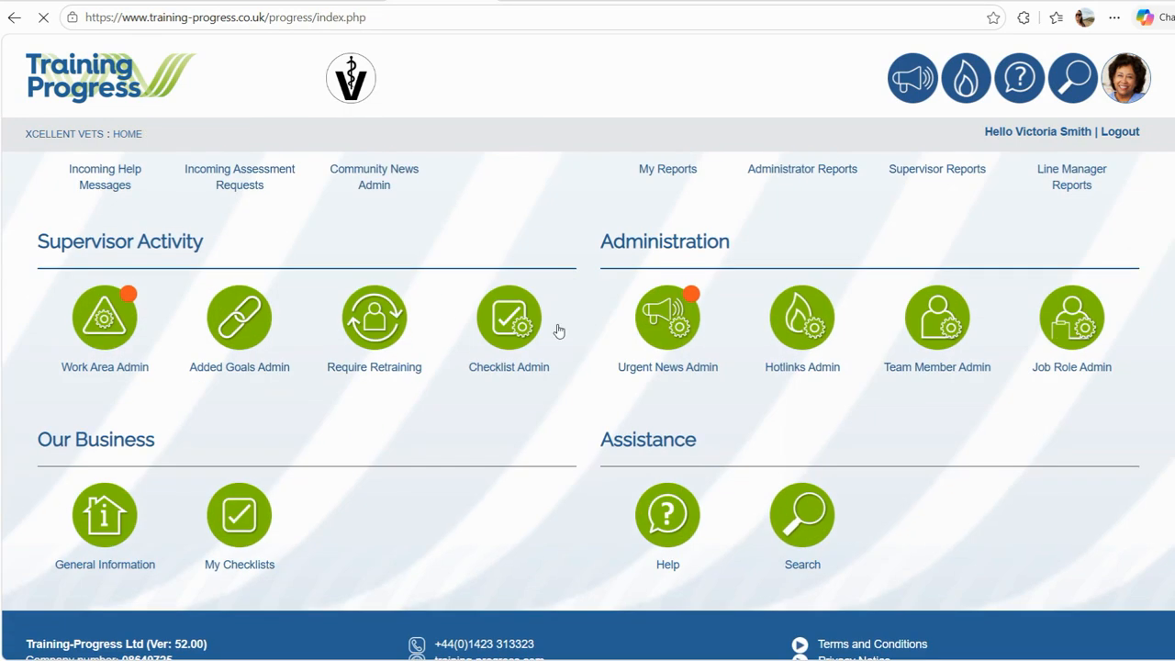
{"action": "left_click", "coordinate": [512, 330]}
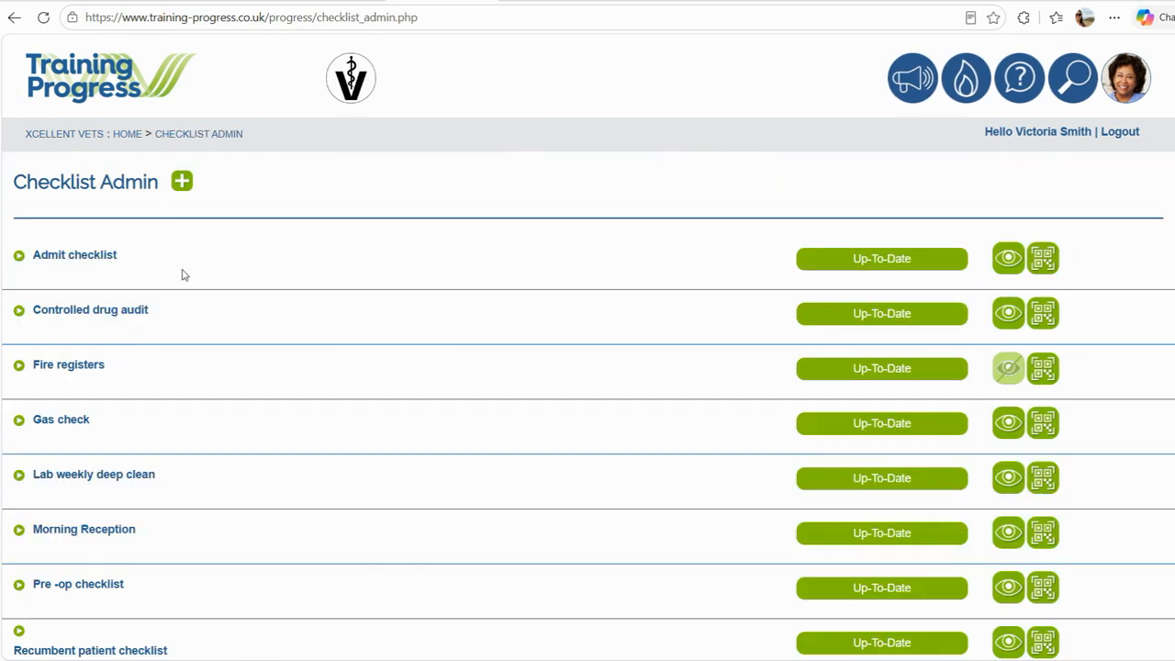
{"action": "scroll", "coordinate": [181, 275], "scroll_direction": "down", "scroll_amount": 3}
{"action": "left_click", "coordinate": [138, 500]}
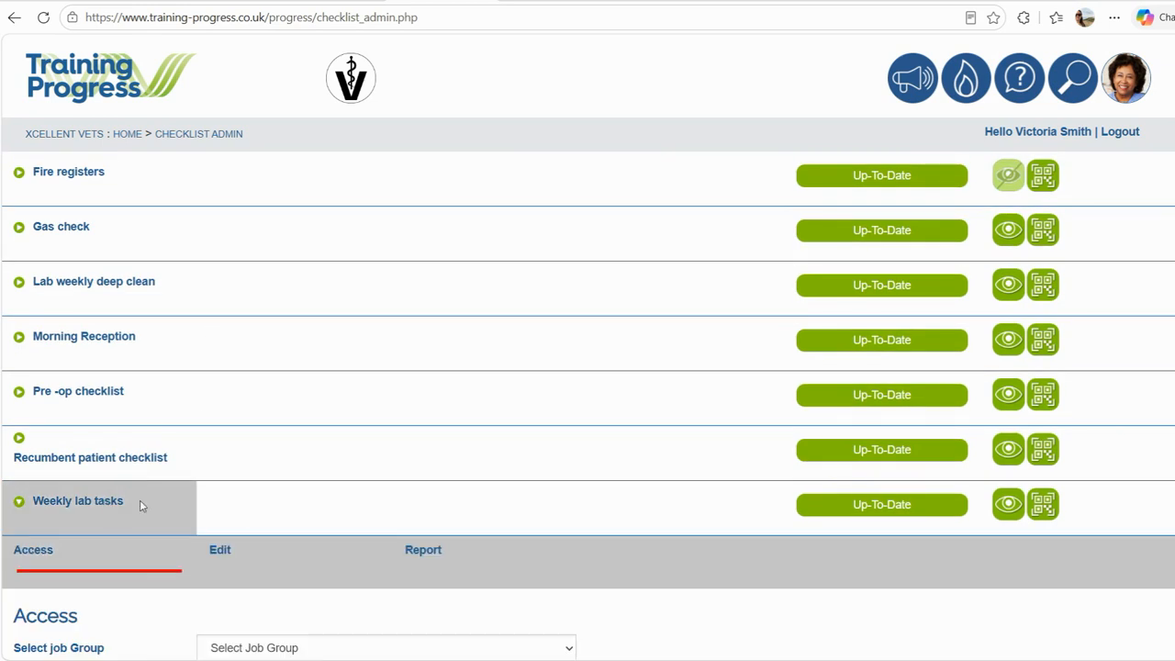
{"action": "left_click", "coordinate": [423, 549]}
{"action": "scroll", "coordinate": [423, 549], "scroll_direction": "down", "scroll_amount": 3}
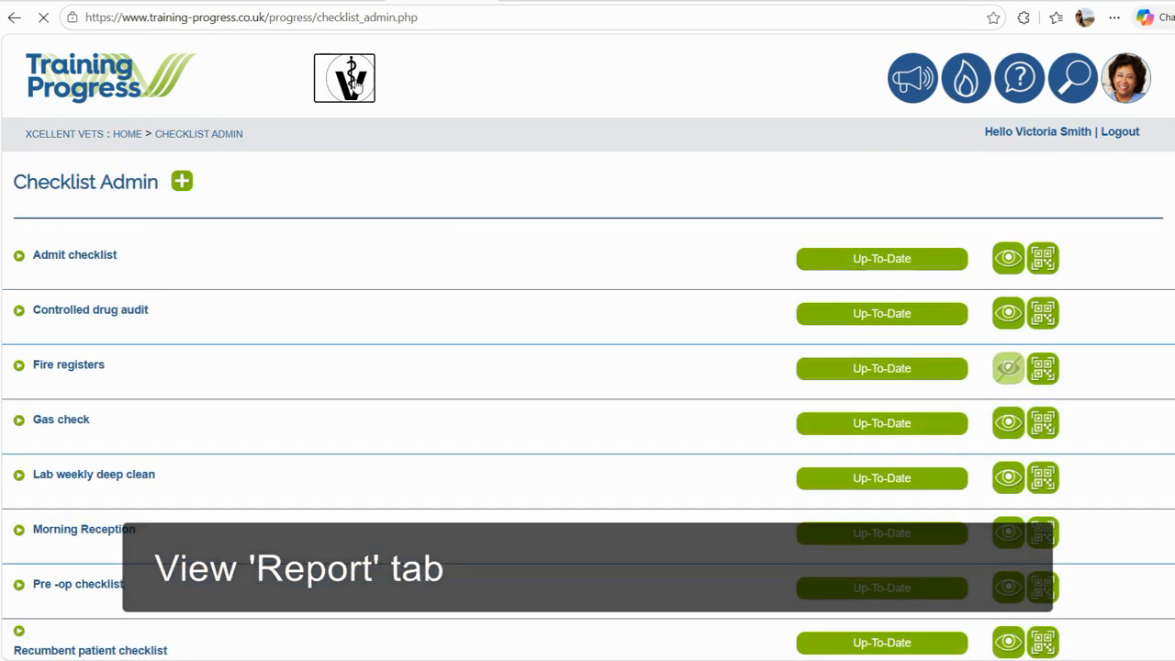
Step: Return to the home page and open the Checklist Report from Administrator Reports
{"action": "left_click", "coordinate": [352, 81]}
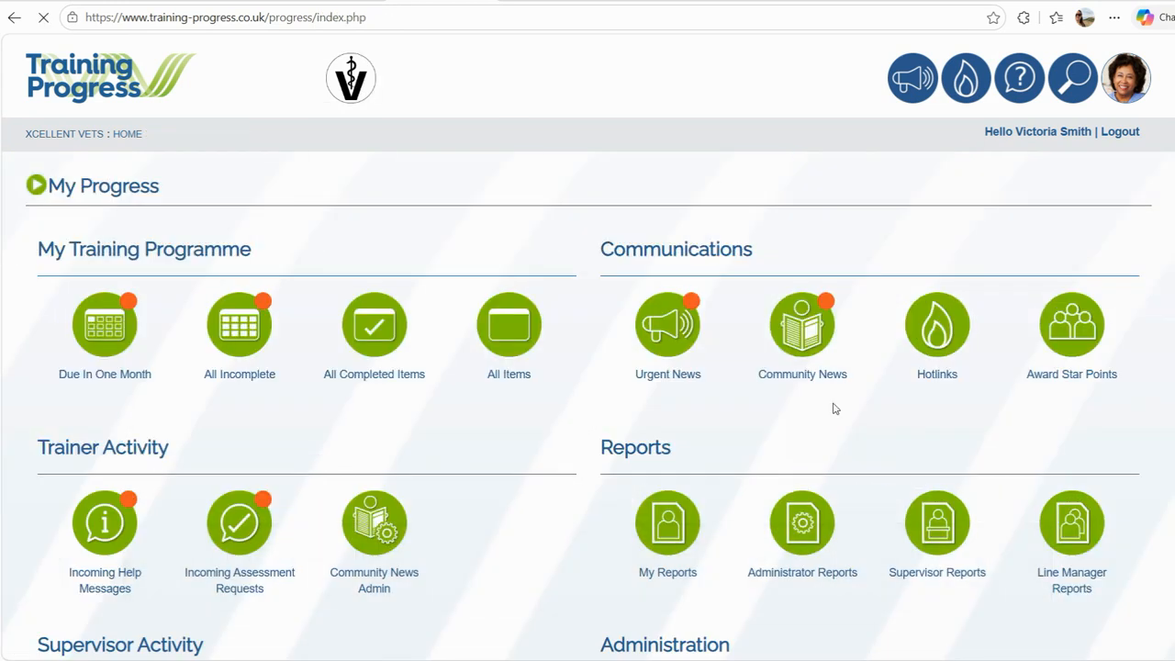
{"action": "left_click", "coordinate": [804, 562]}
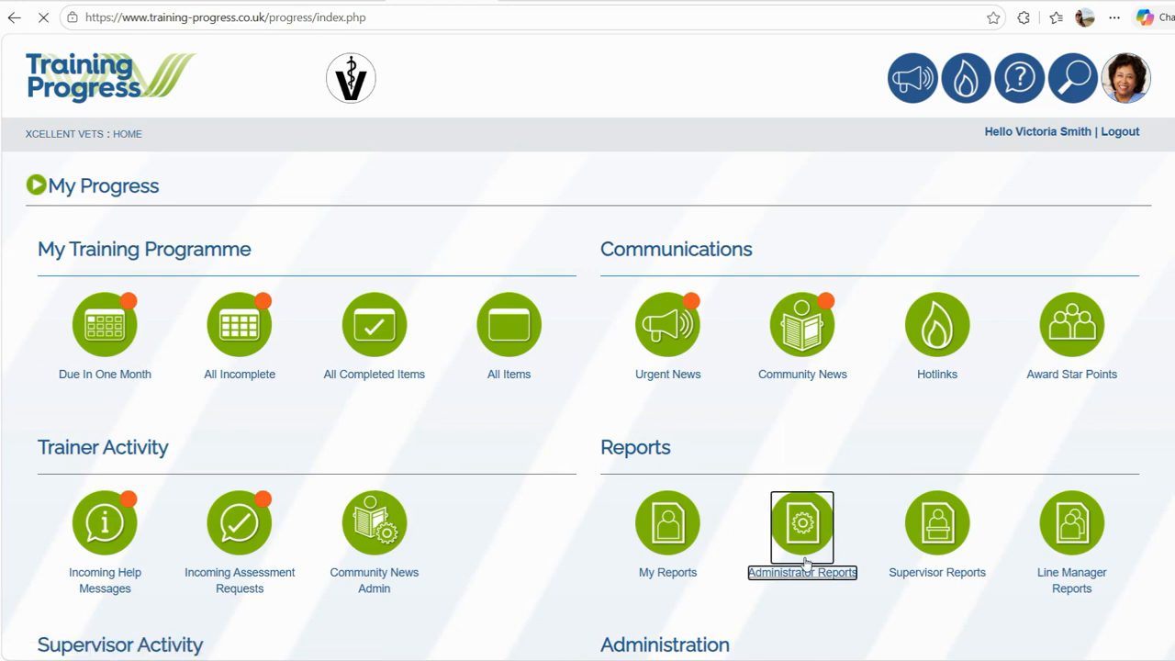
{"action": "left_click", "coordinate": [98, 435]}
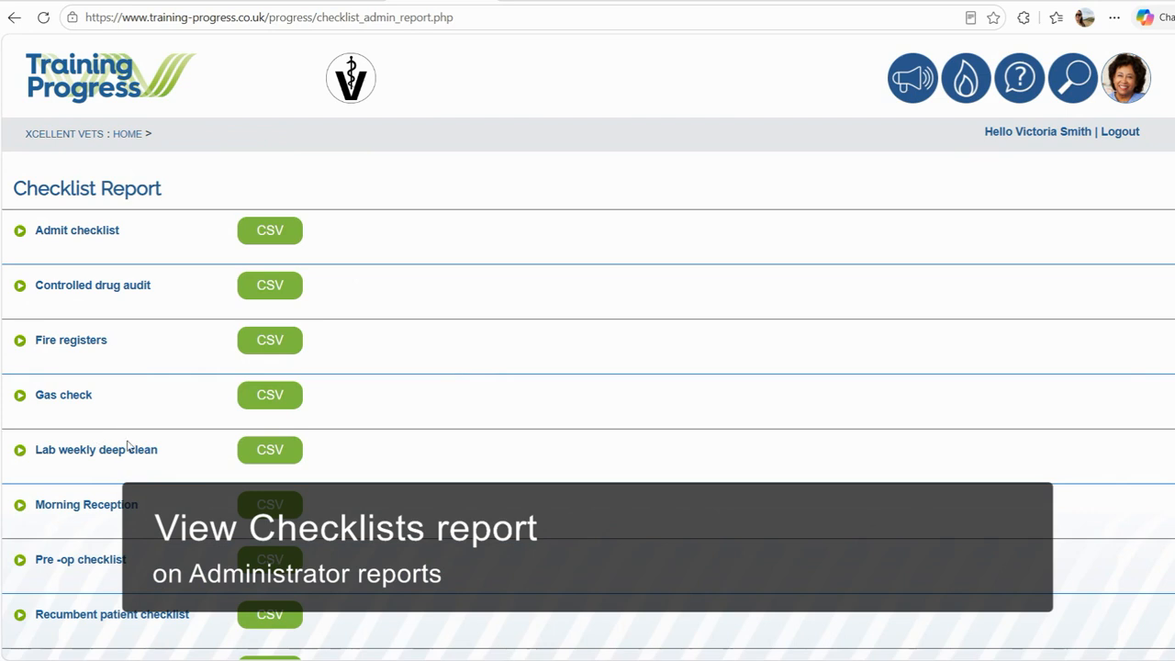